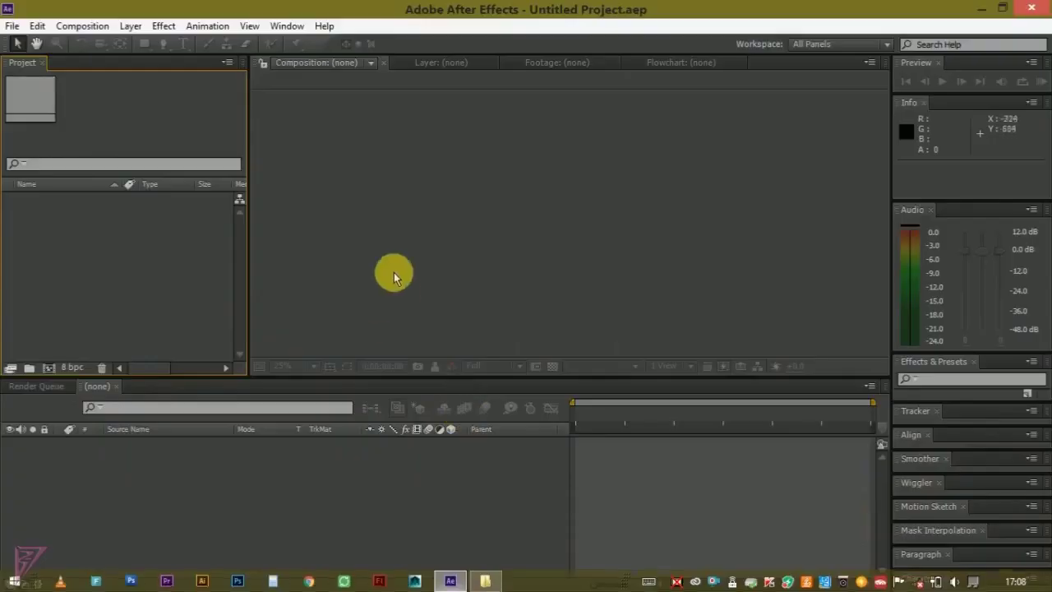
Import the three MP4 video clips from Explorer into the Project panel.
click(486, 581)
drag(600, 367, 227, 195)
drag(305, 200, 166, 317)
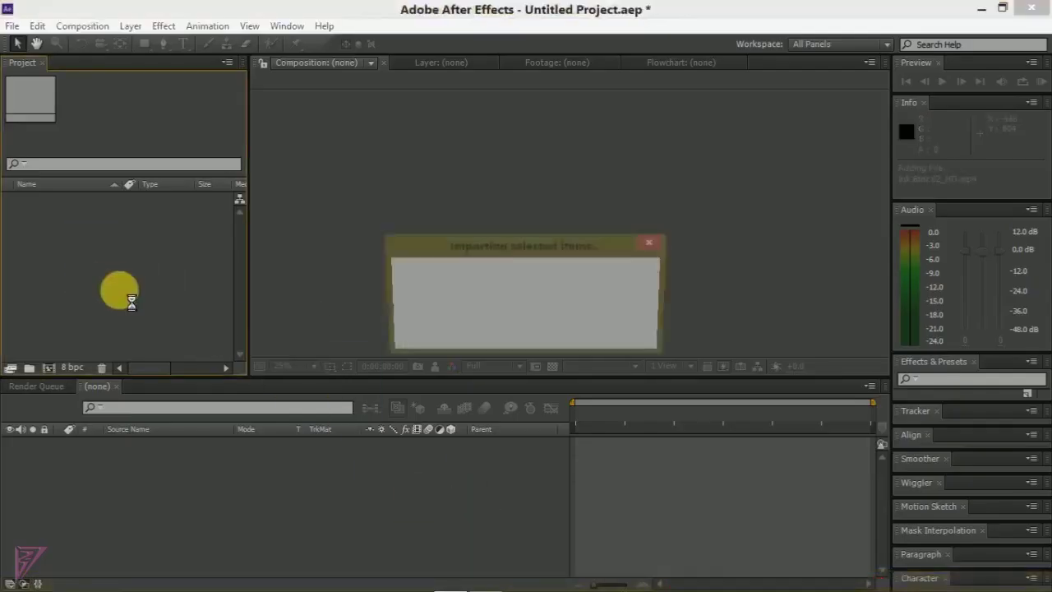
Build the sphere composition from sphere.mp4, view it at 33.3%, and scrub the ink blot.
mouse_move(52, 228)
mouse_down()
mouse_move(158, 502)
mouse_move(131, 484)
mouse_up()
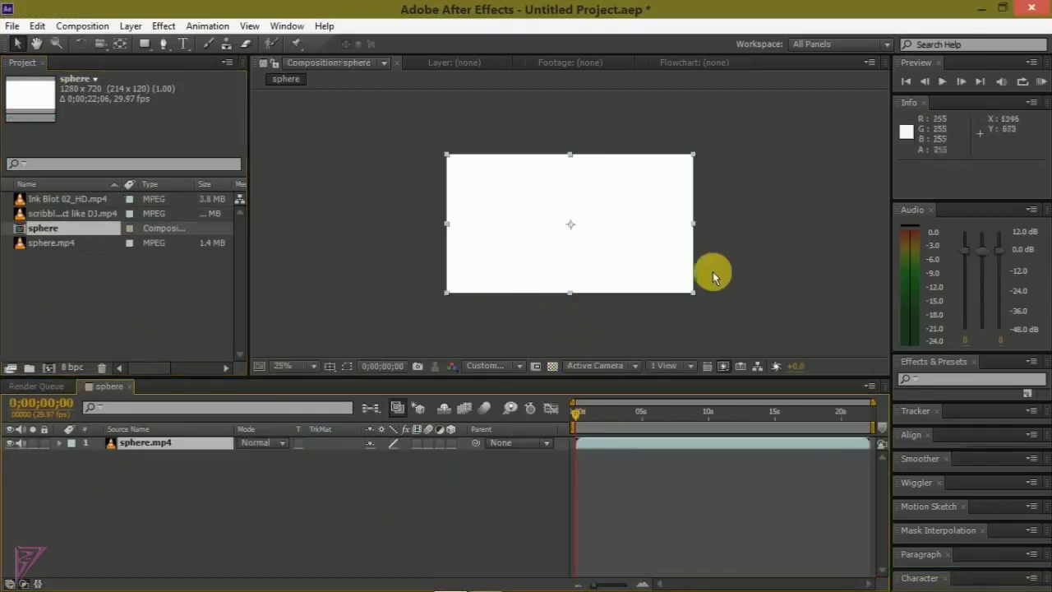
scroll(711, 273, up, 1)
click(312, 365)
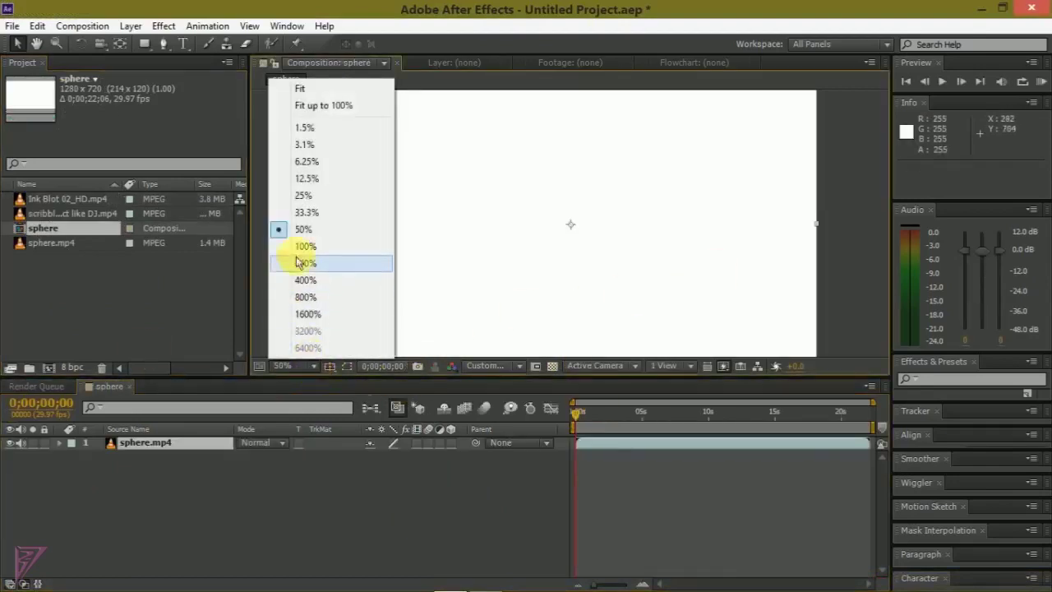
click(306, 213)
drag(573, 416, 864, 436)
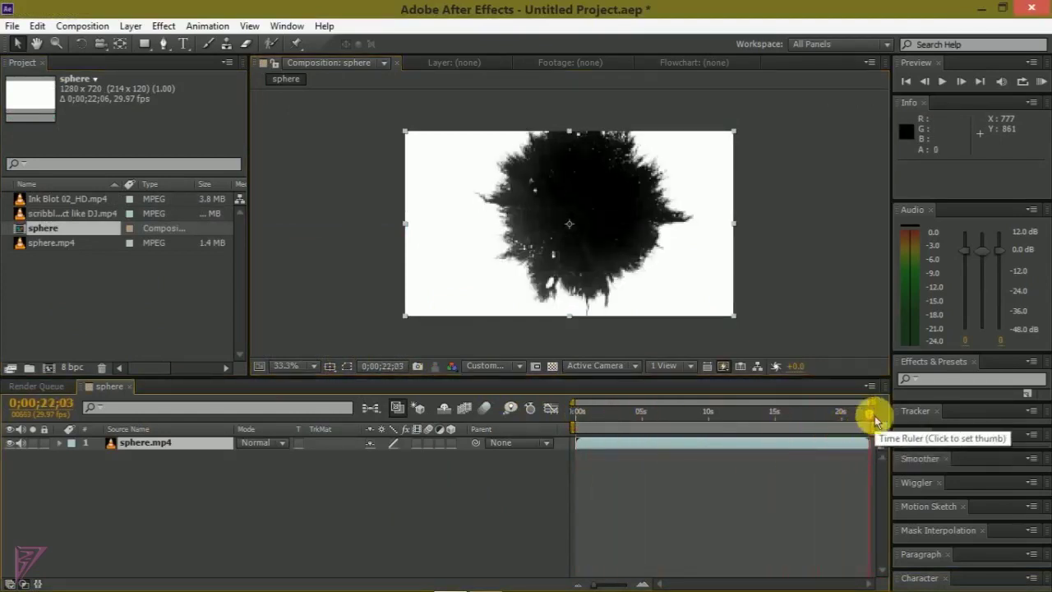
drag(865, 414, 844, 420)
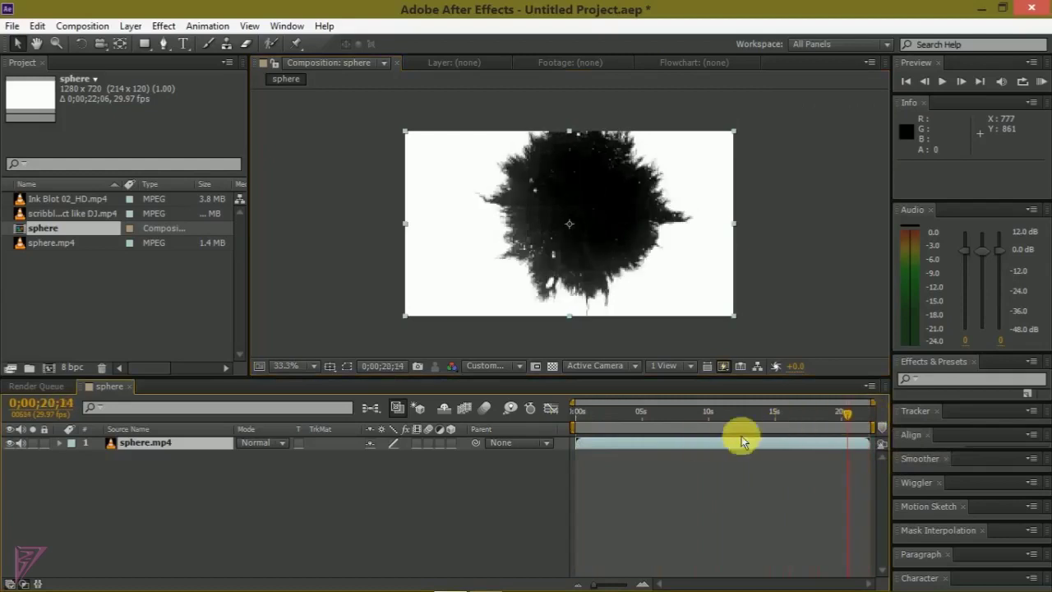
drag(734, 433, 758, 434)
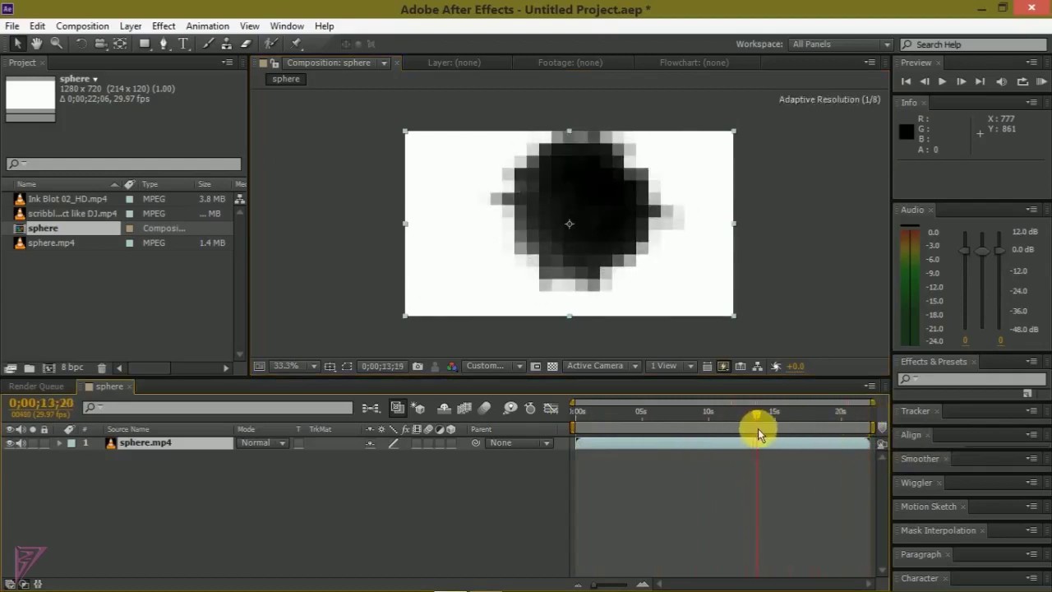
Time-stretch the sphere.mp4 layer to a 75% stretch factor.
right_click(693, 446)
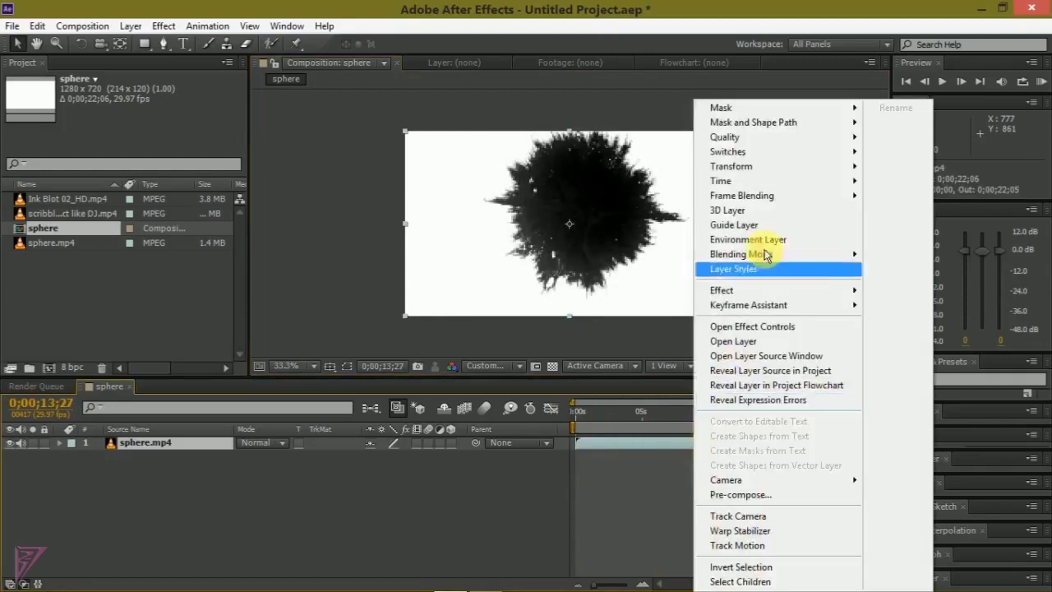
mouse_move(734, 178)
click(565, 216)
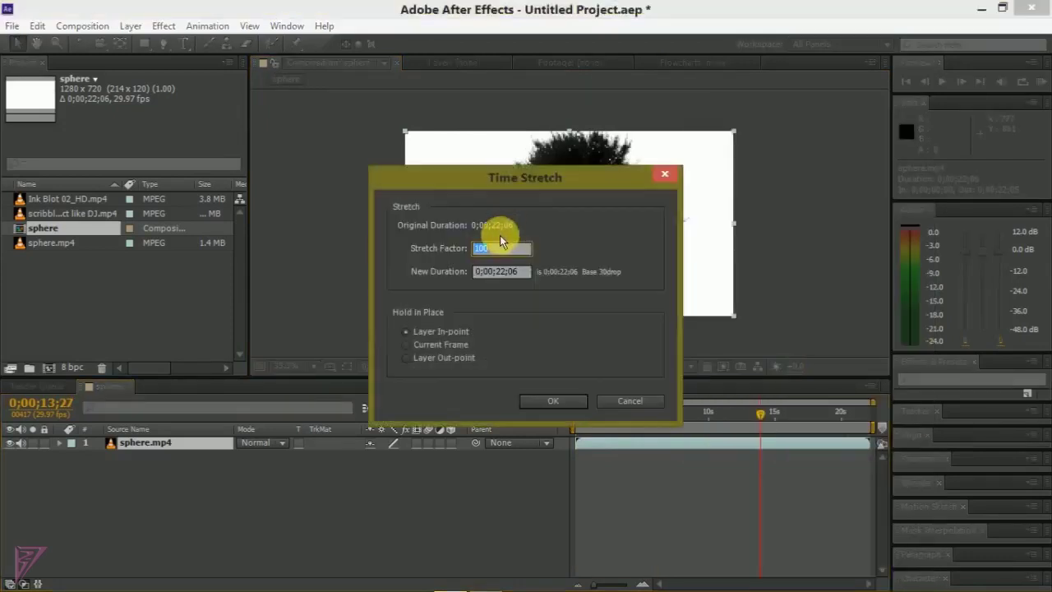
text(5)
key(Return)
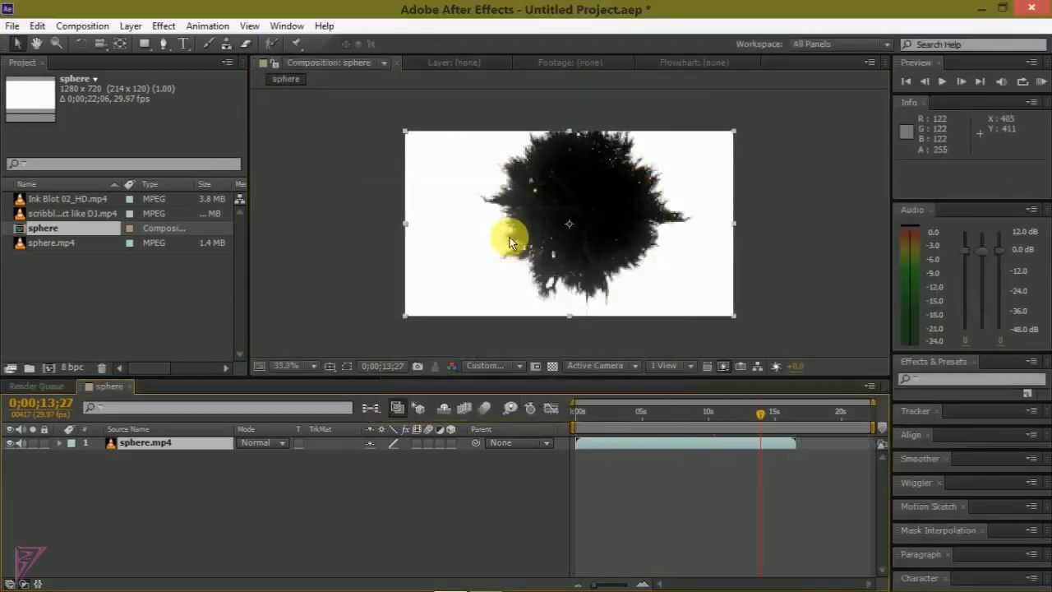
Scale the sphere layer to 120% and move it to position 622,420.
drag(759, 421, 742, 419)
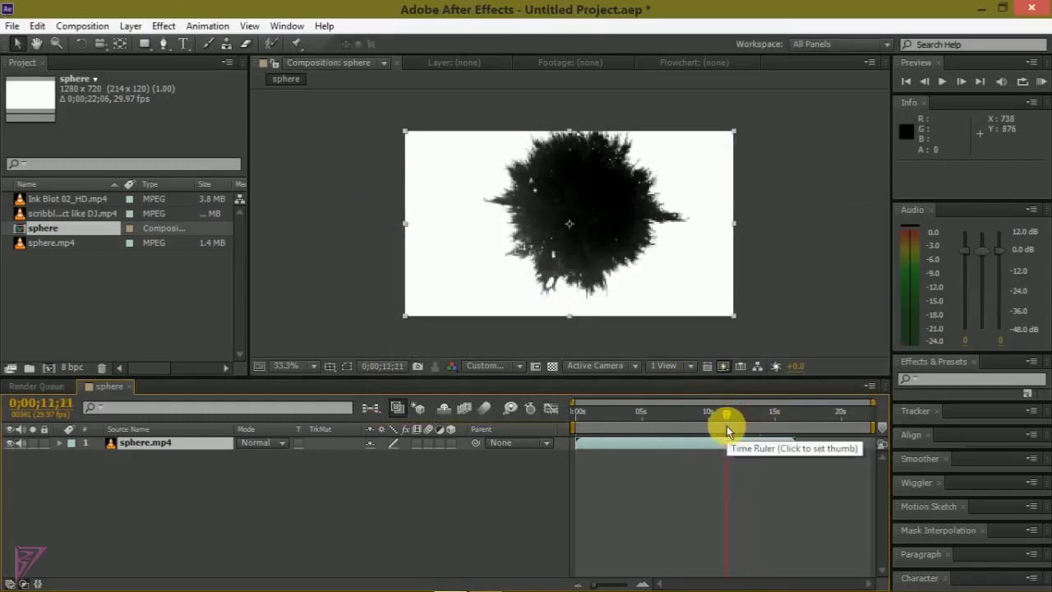
drag(741, 415, 736, 416)
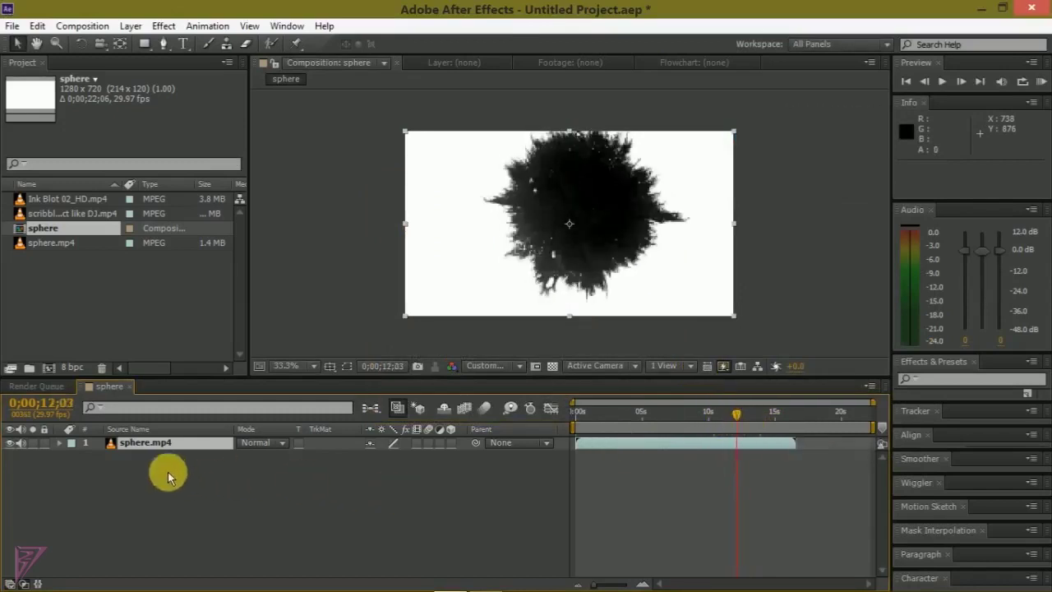
click(61, 443)
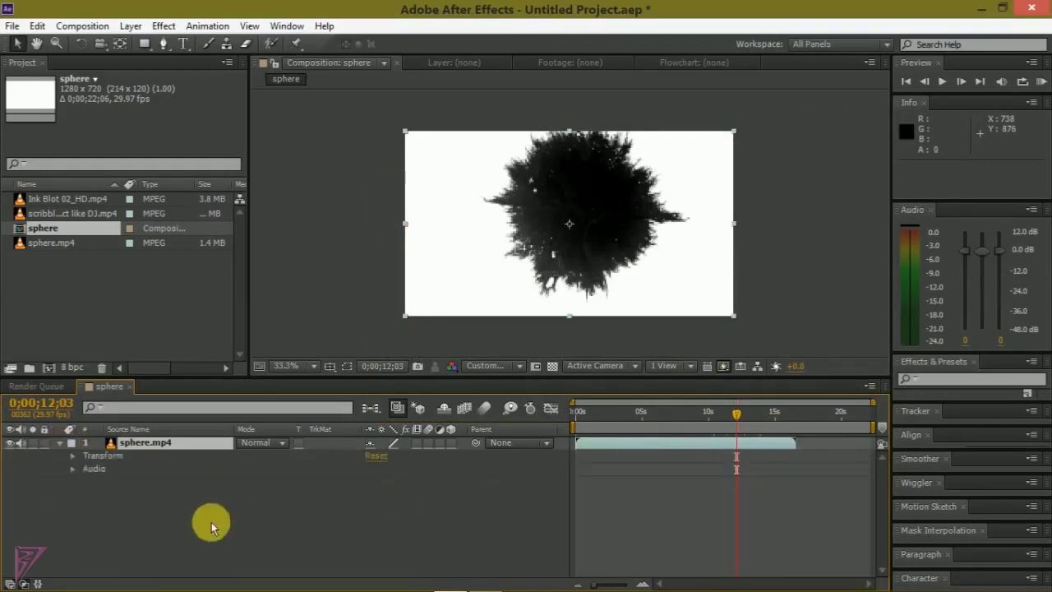
click(73, 457)
drag(419, 501, 425, 495)
drag(702, 251, 697, 266)
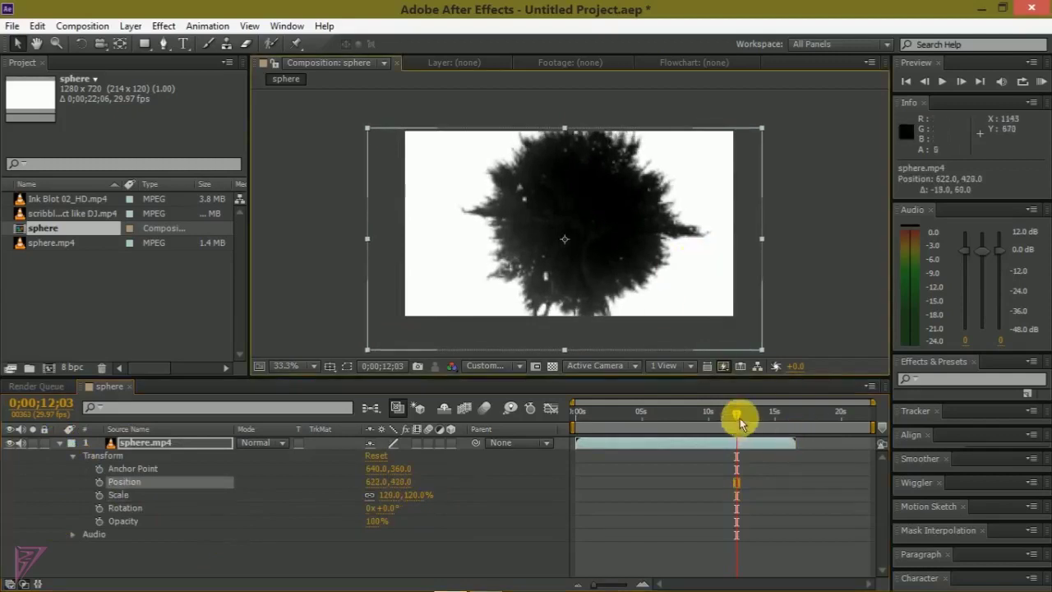
End the work area at 12;02 and trim the composition to it.
mouse_move(739, 417)
mouse_down()
mouse_move(668, 421)
mouse_move(735, 418)
mouse_up()
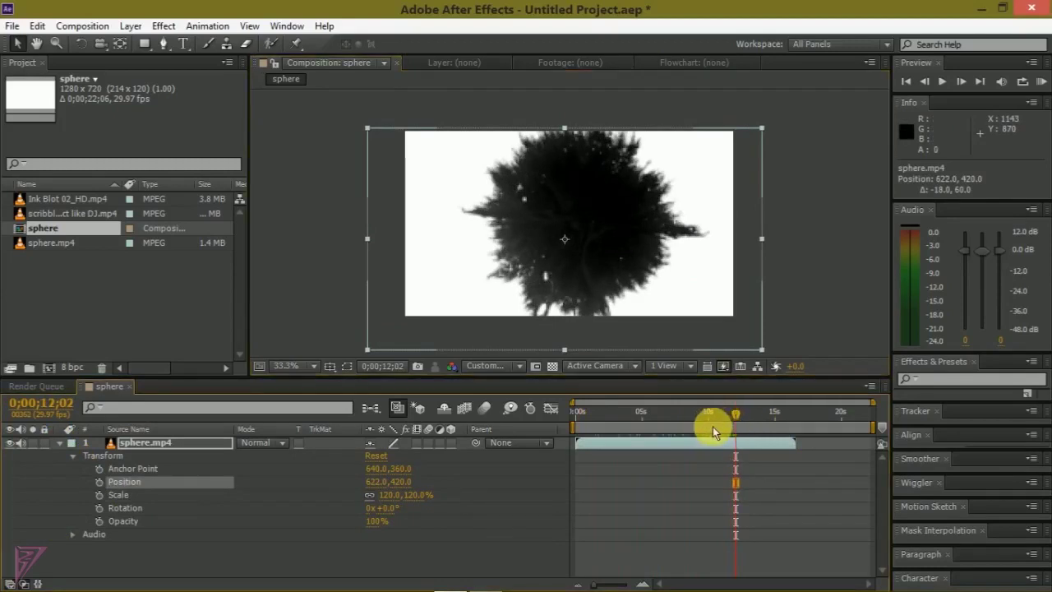
key(n)
right_click(713, 426)
click(762, 471)
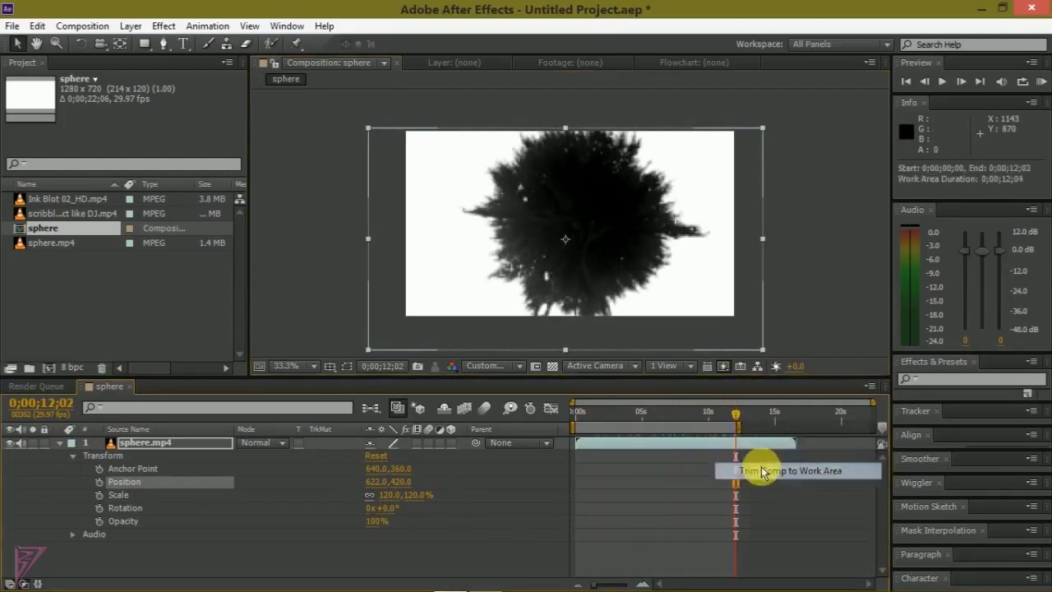
click(761, 471)
click(59, 443)
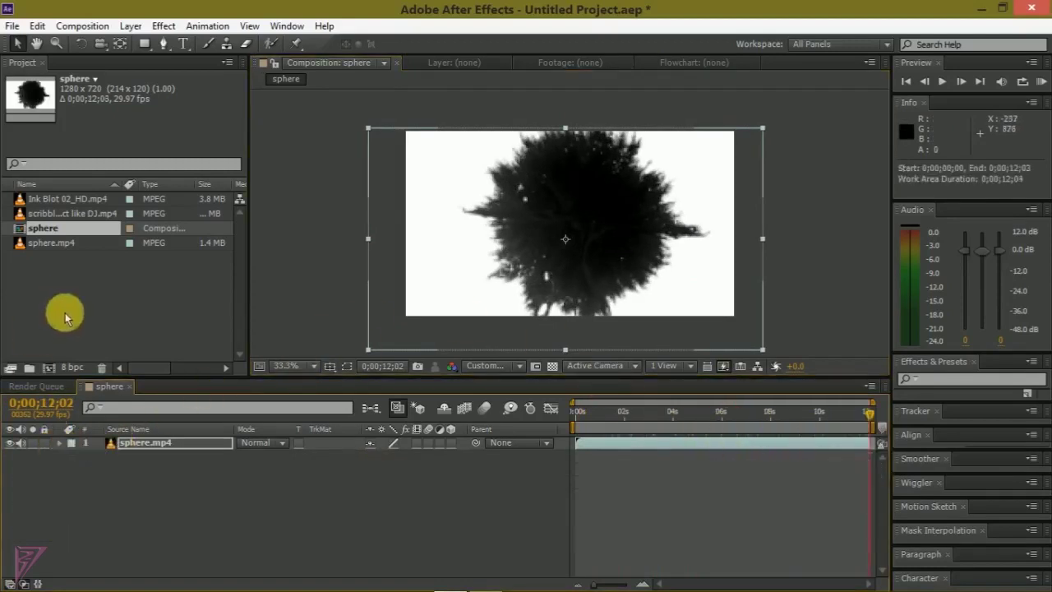
Add scribble effect like DJ.mp4 as layer 2 beneath sphere.mp4 and hide the sphere layer.
drag(47, 215, 145, 486)
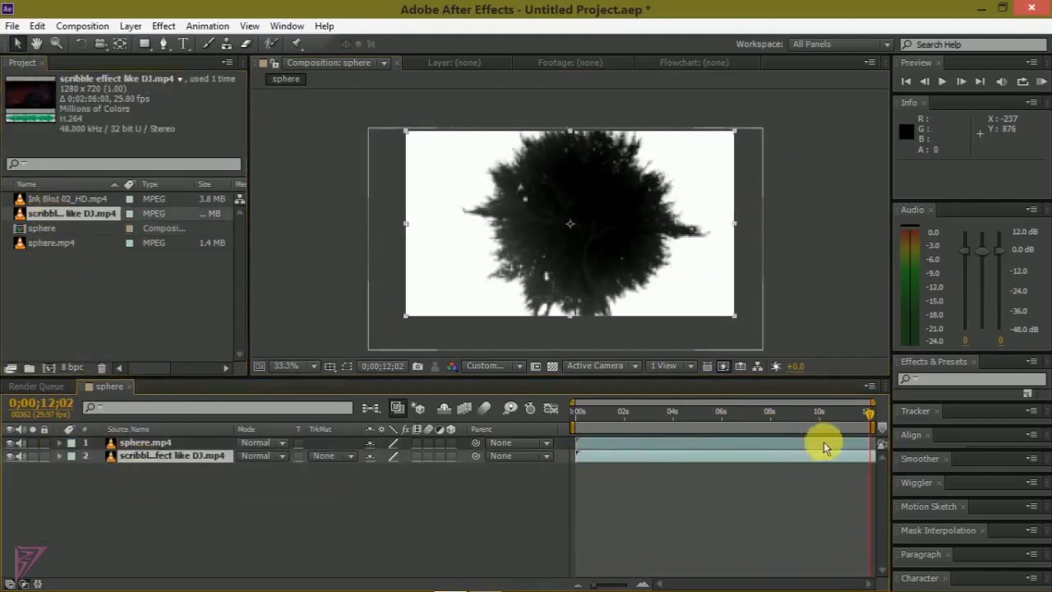
drag(869, 415, 553, 417)
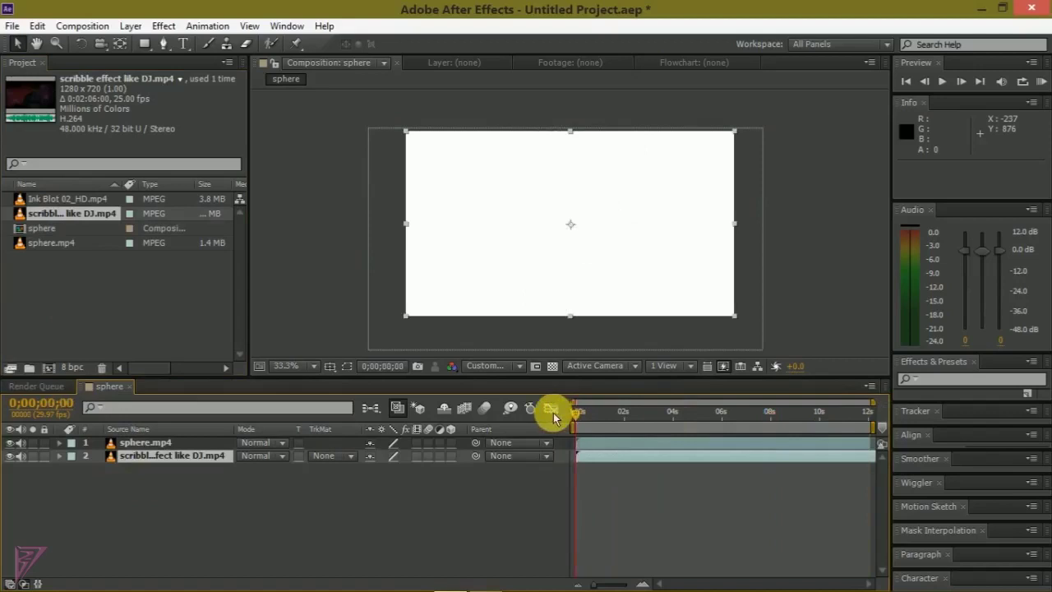
click(11, 443)
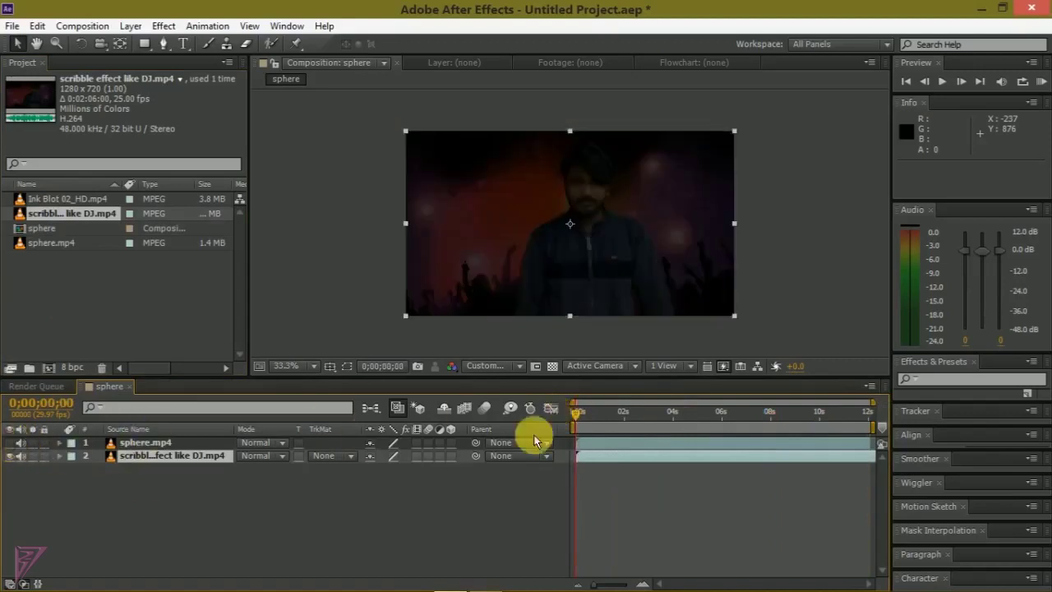
End the work area at 9;11, trim the comp to it, and show the sphere layer again.
mouse_move(579, 419)
mouse_down()
mouse_move(813, 419)
mouse_move(805, 424)
mouse_up()
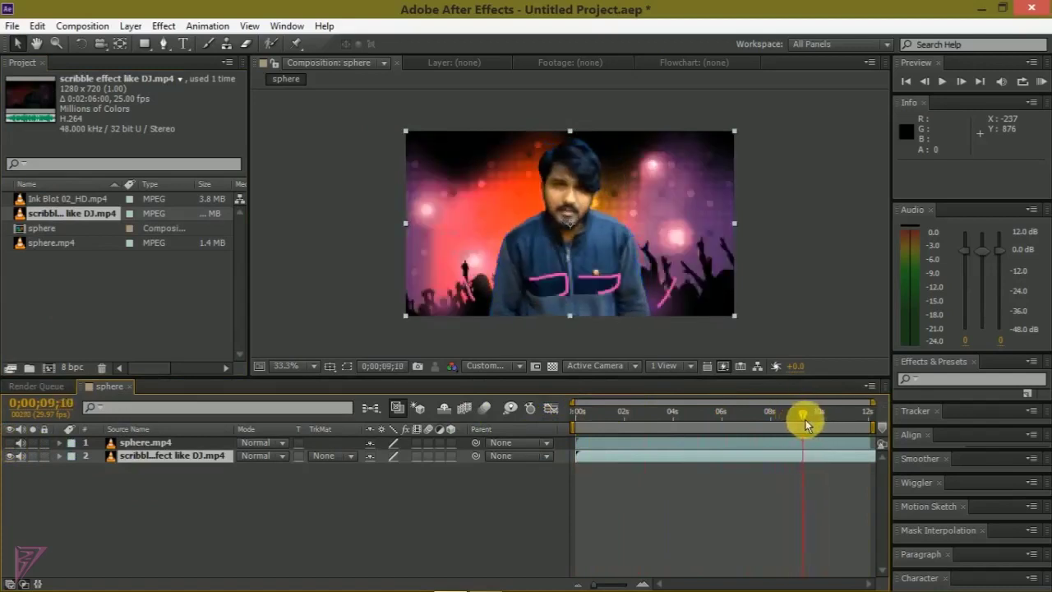
click(965, 85)
click(927, 84)
click(928, 85)
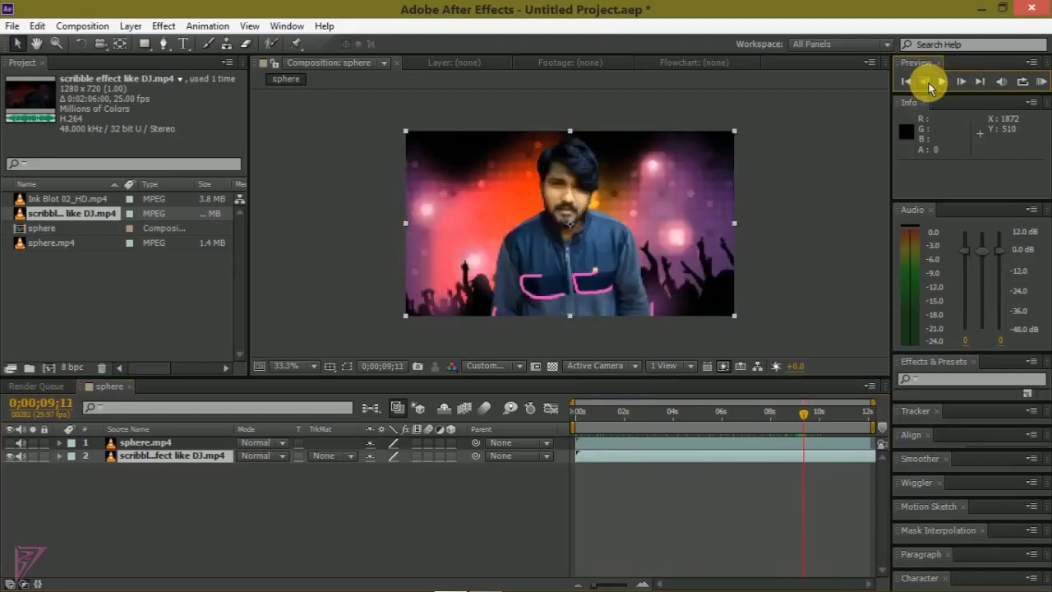
key(n)
right_click(773, 434)
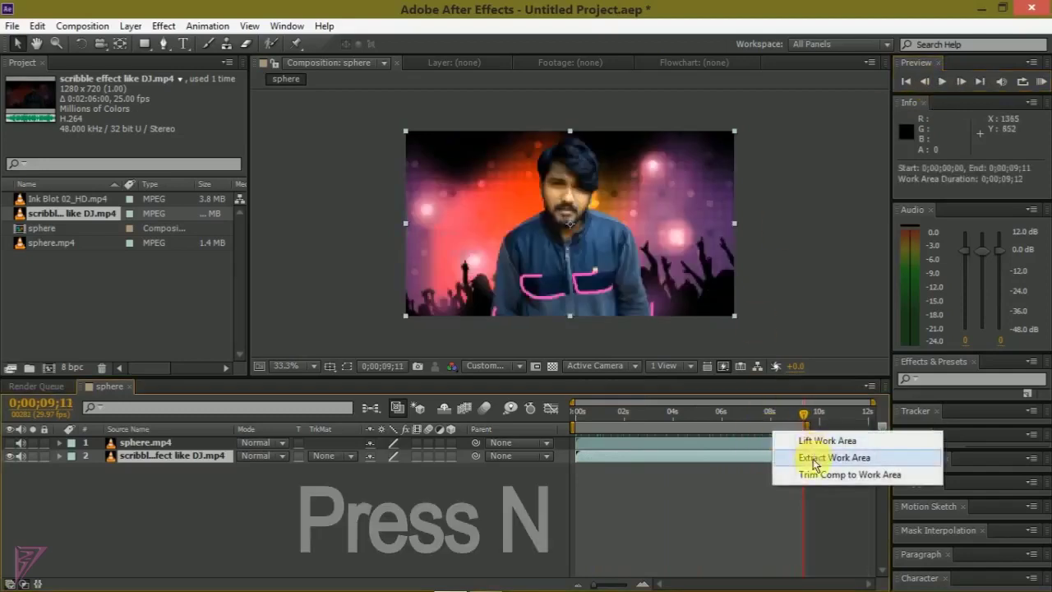
click(818, 480)
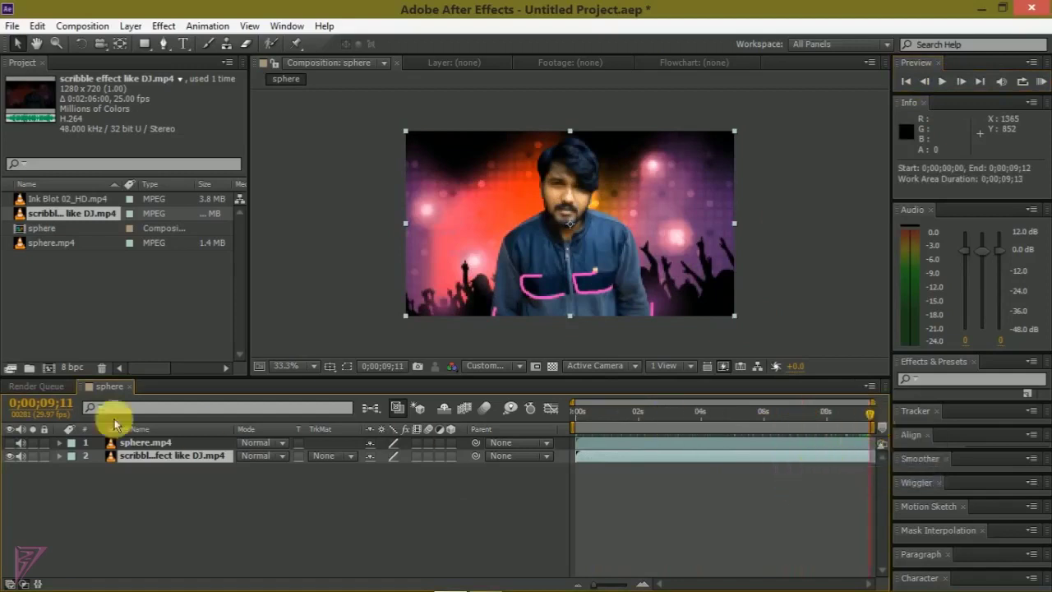
click(13, 443)
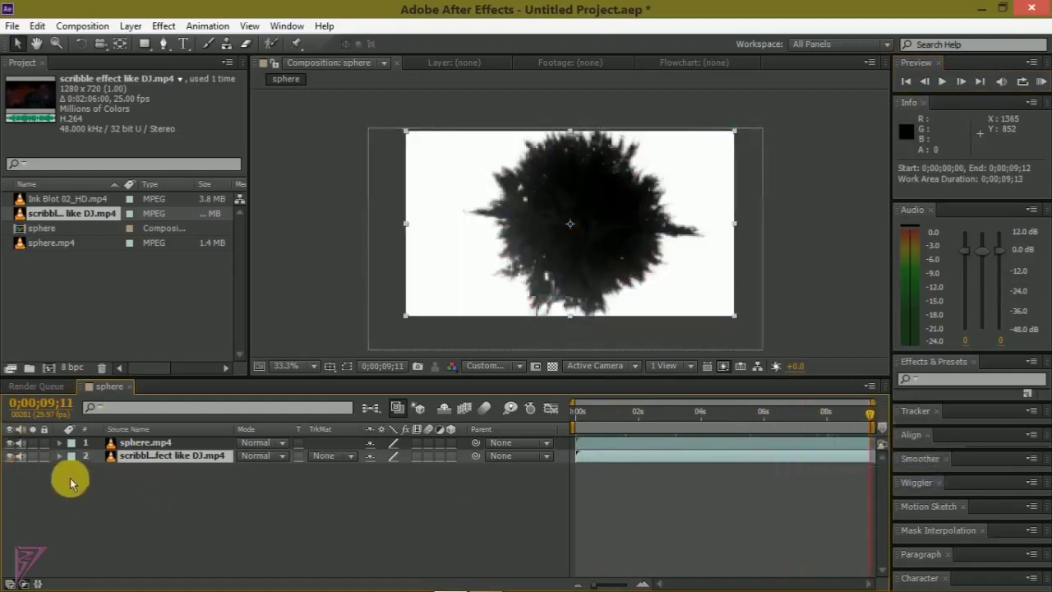
Set the DJ layer's track matte to Luma Inverted Matte "sphere.mp4" and RAM-preview the result.
click(348, 457)
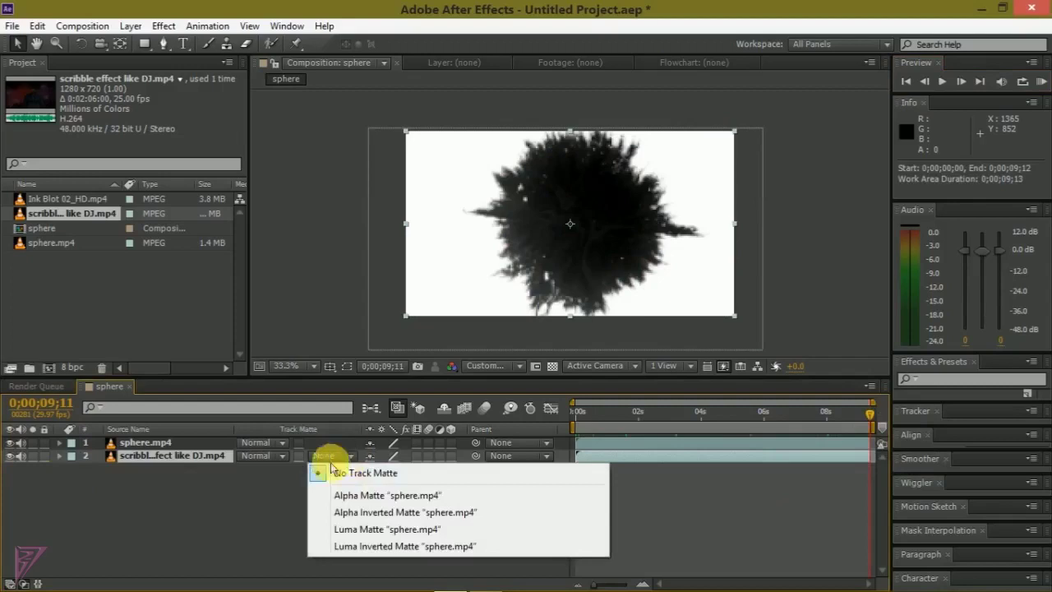
click(237, 525)
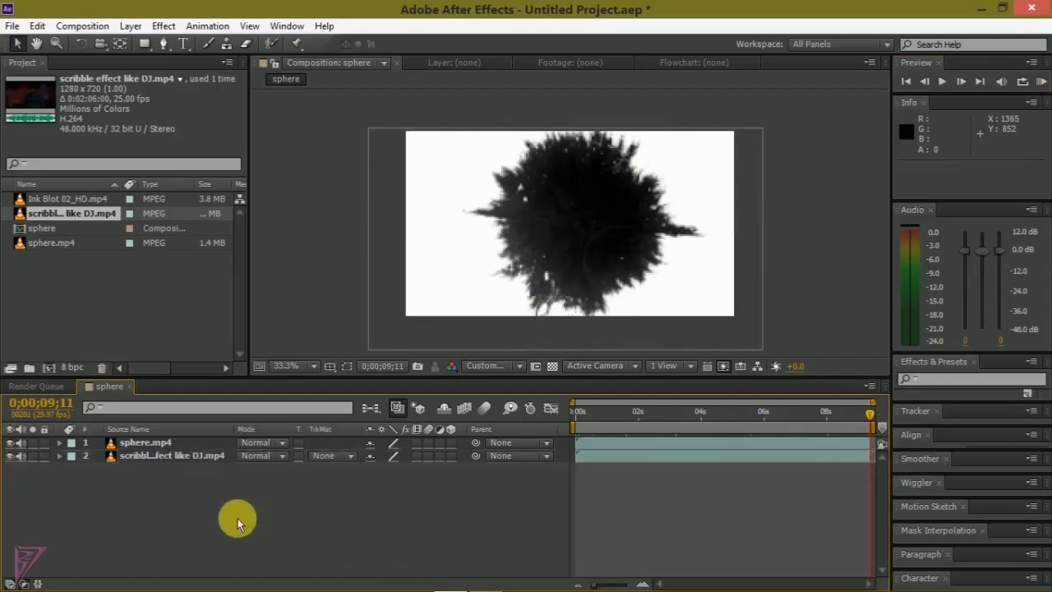
click(23, 584)
click(23, 584)
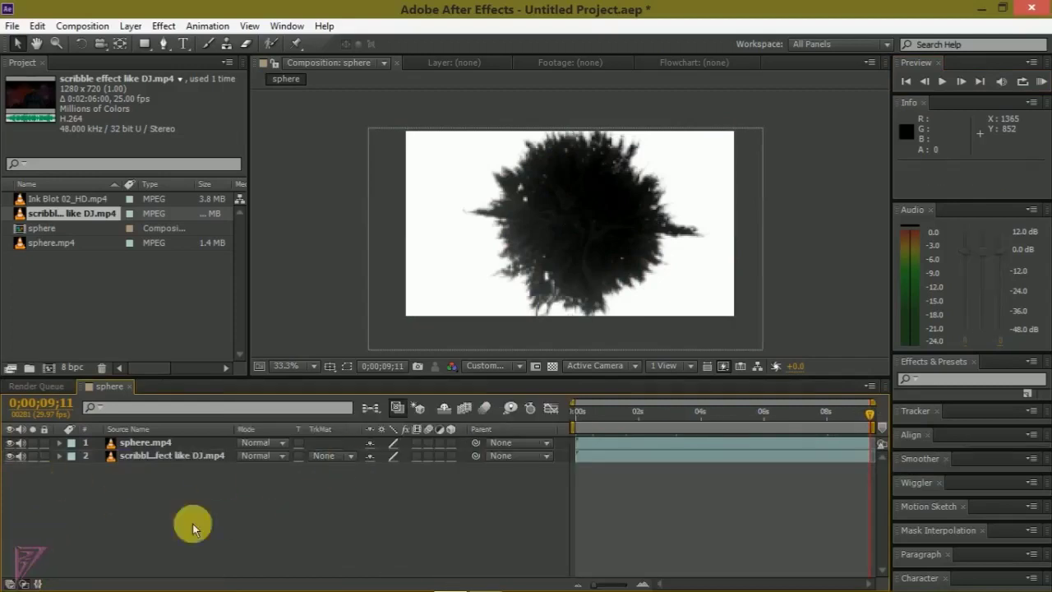
click(340, 457)
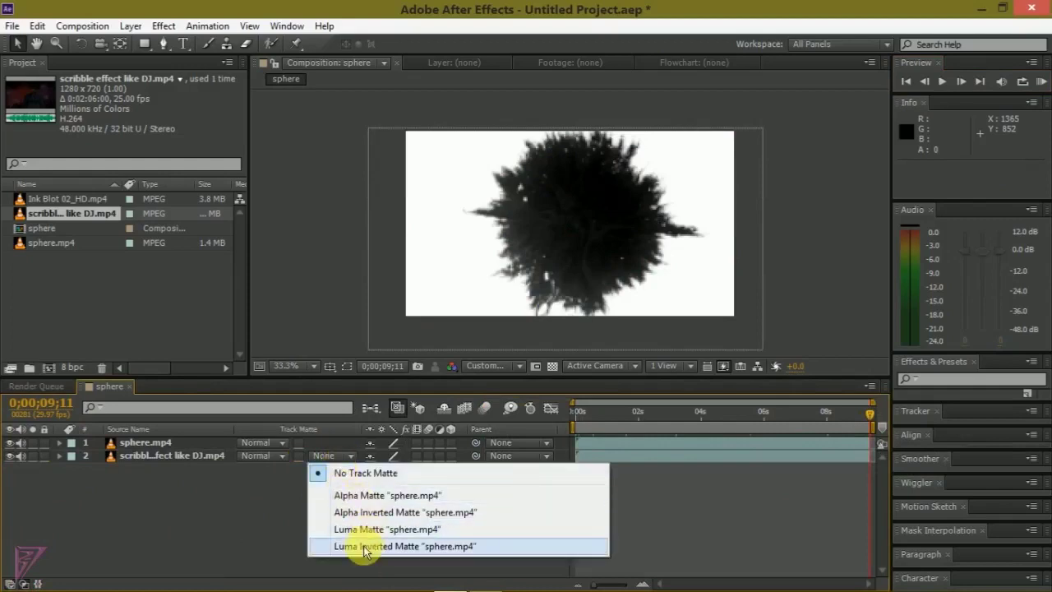
click(362, 546)
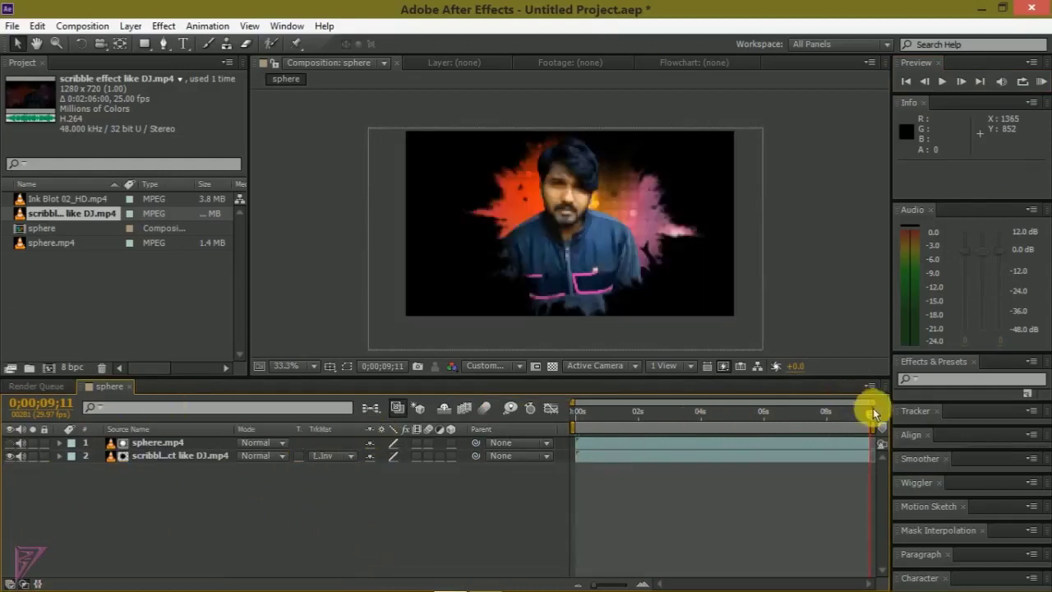
drag(874, 413, 573, 429)
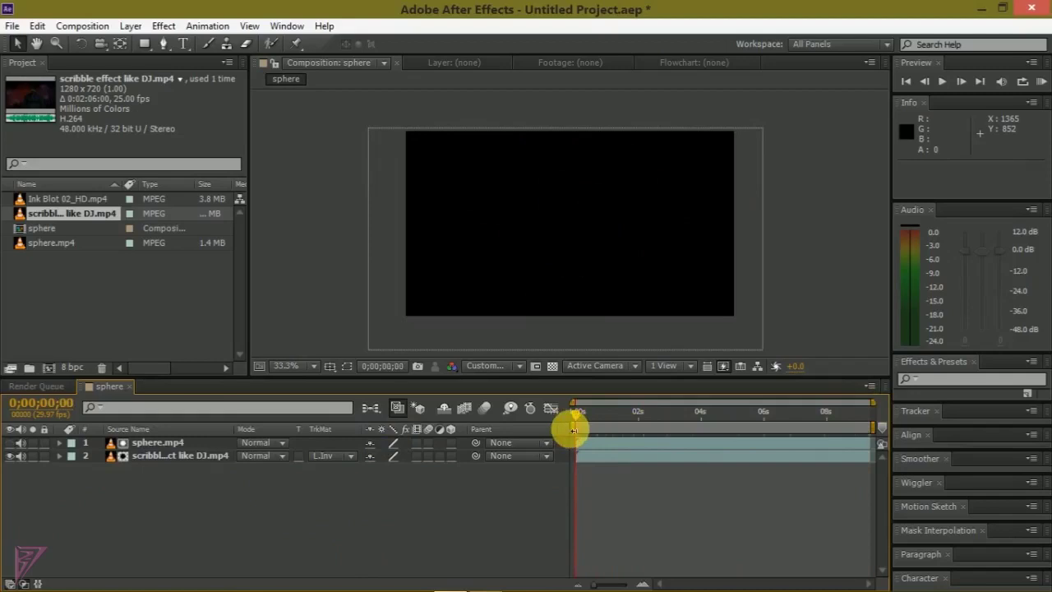
key(KP_0)
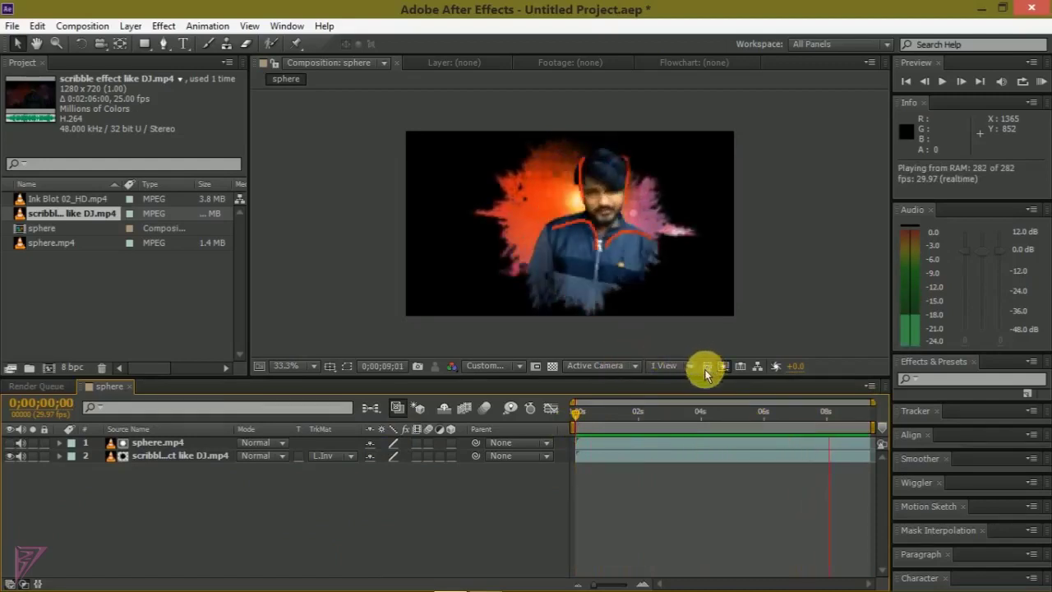
click(206, 505)
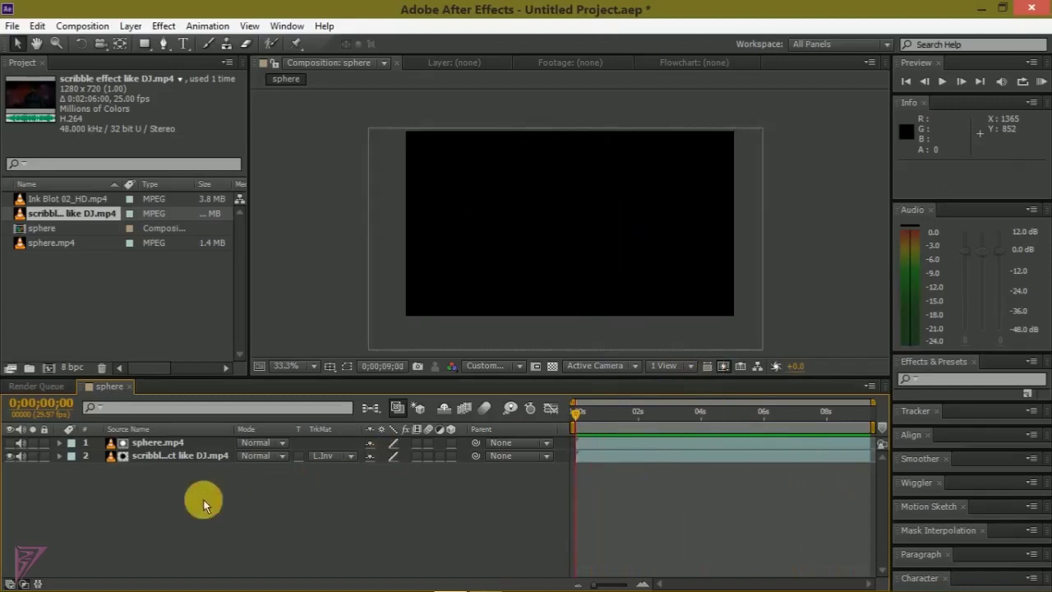
Select both layers and choose Pre-compose.
drag(195, 524, 211, 452)
drag(579, 422, 666, 416)
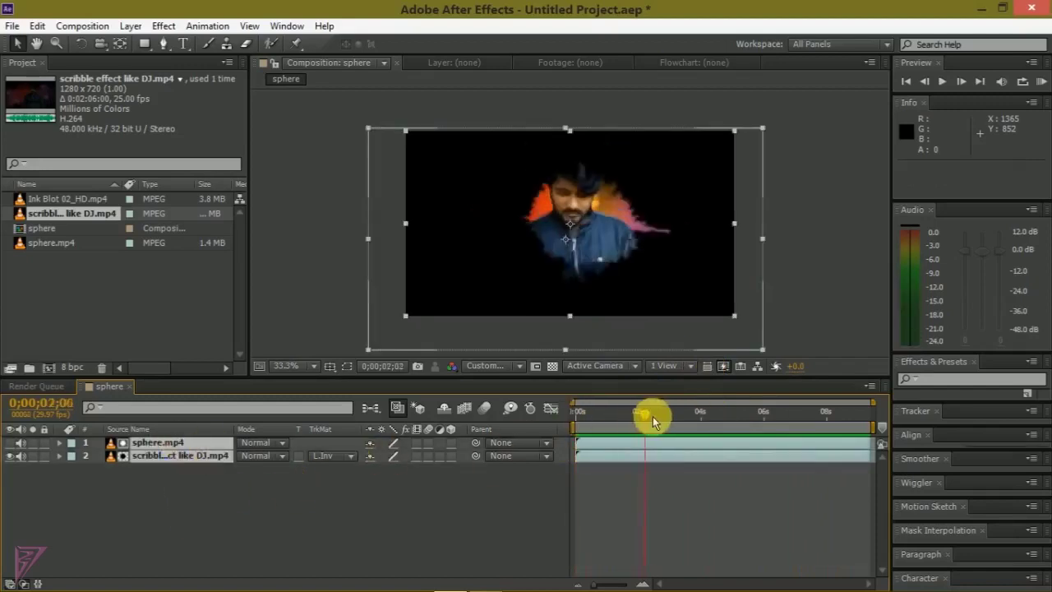
drag(154, 523, 148, 448)
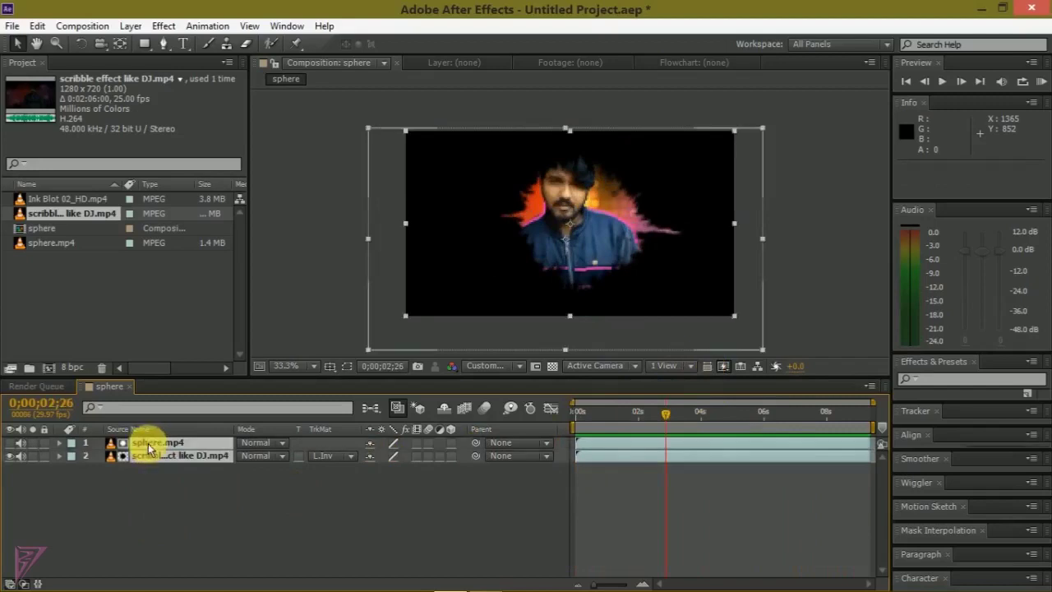
right_click(146, 446)
click(216, 495)
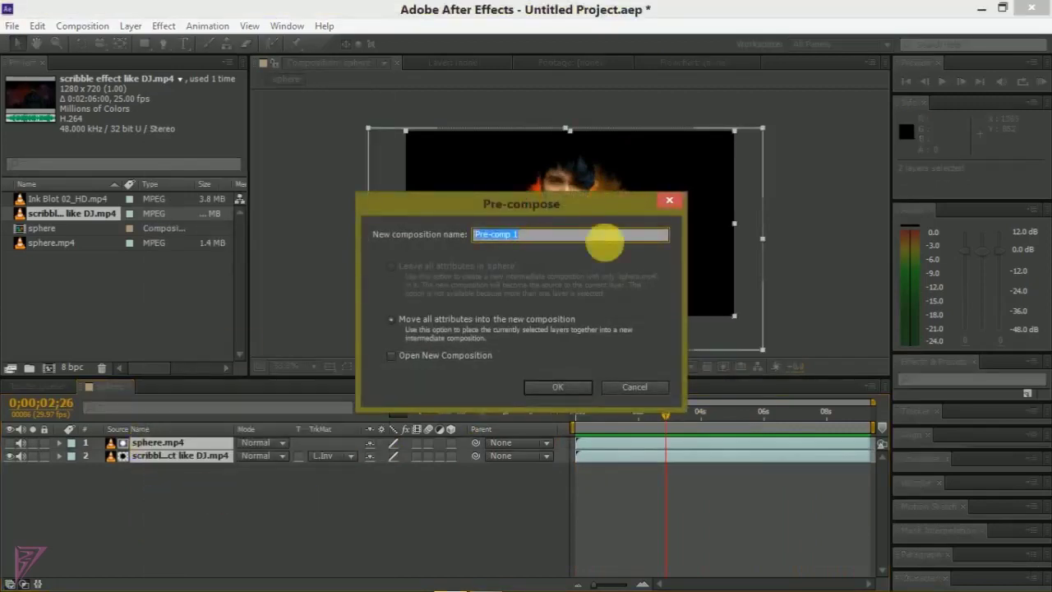
Create Pre-comp 1 and add Ink Blot 02_HD.mp4 beneath it in the timeline.
click(558, 394)
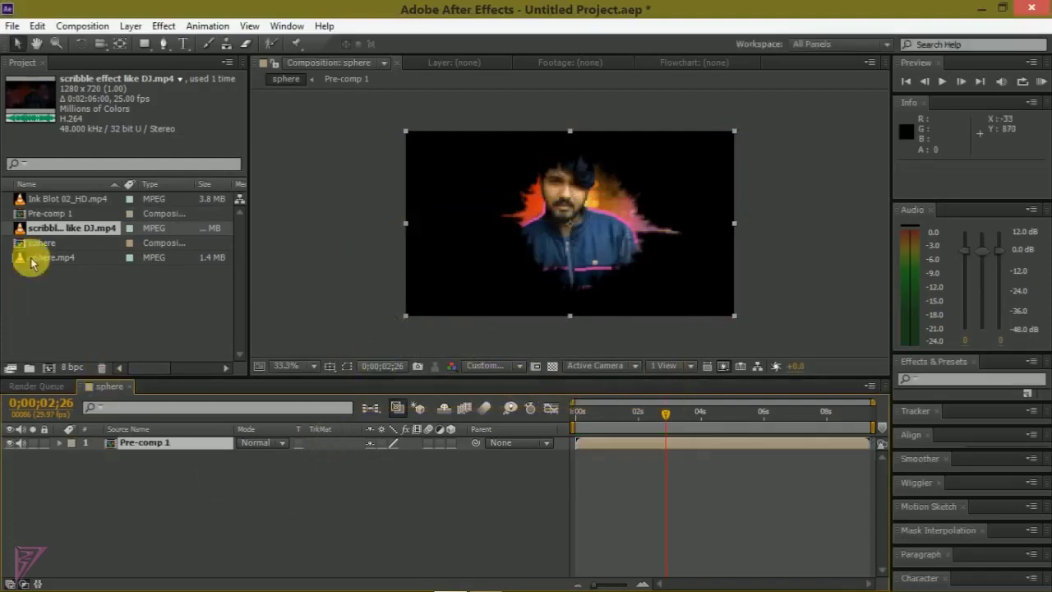
click(59, 201)
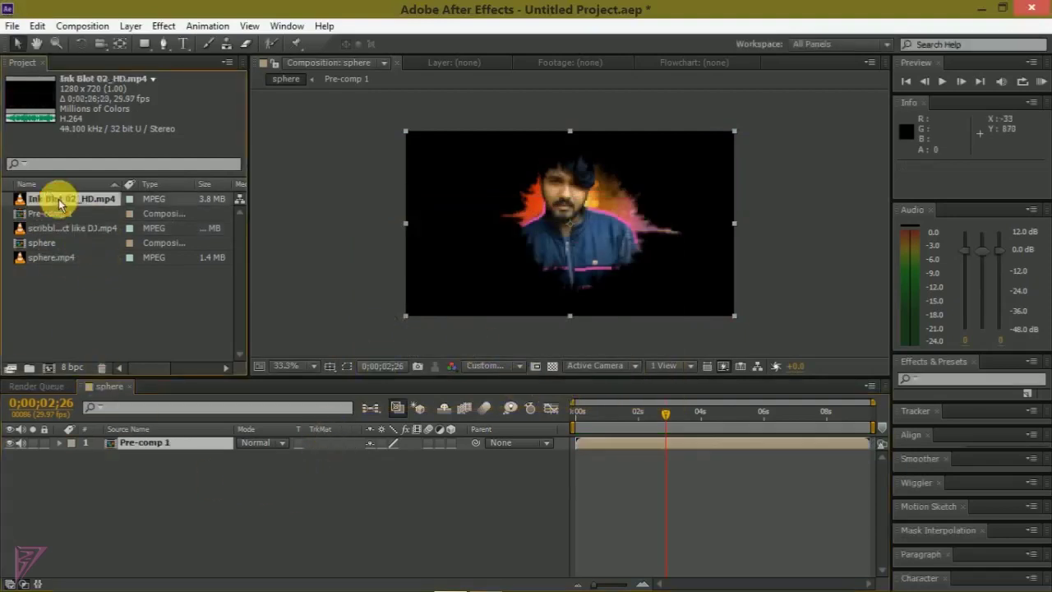
drag(59, 206, 129, 488)
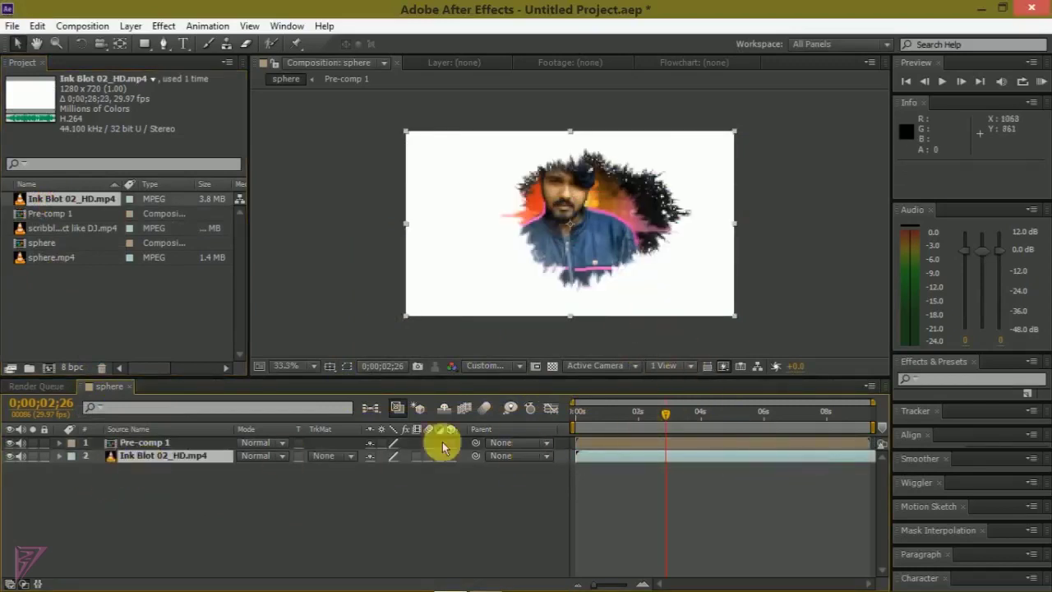
Scale the Ink Blot layer to 132% and position it at 427,417.
click(57, 456)
click(73, 468)
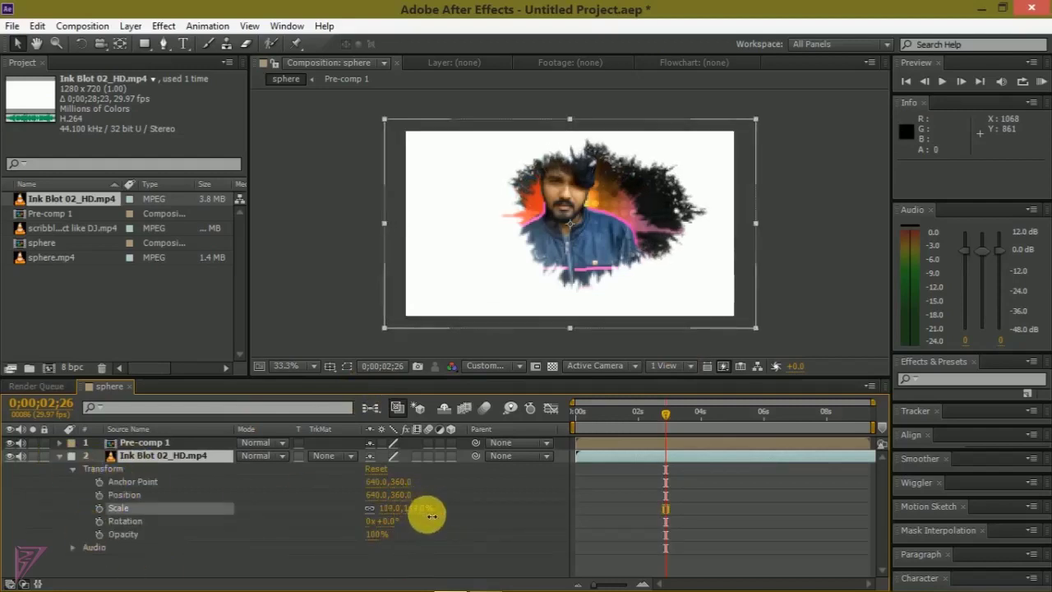
drag(419, 516, 439, 511)
mouse_move(666, 254)
mouse_down()
mouse_move(622, 276)
mouse_move(610, 270)
mouse_up()
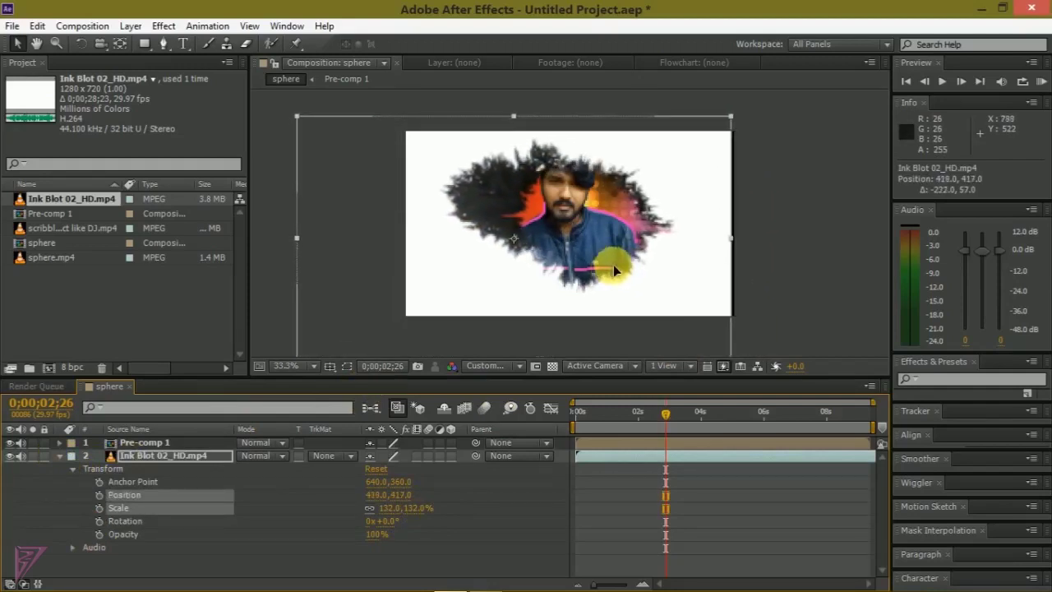
drag(611, 270, 616, 270)
mouse_move(671, 419)
mouse_down()
mouse_move(618, 428)
mouse_move(854, 447)
mouse_up()
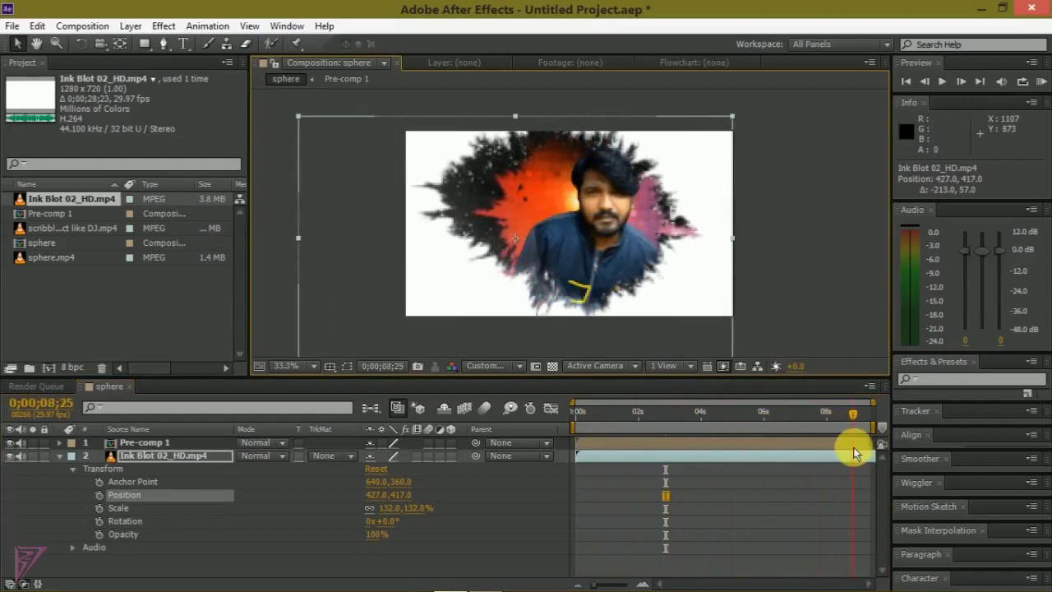
drag(854, 447, 646, 452)
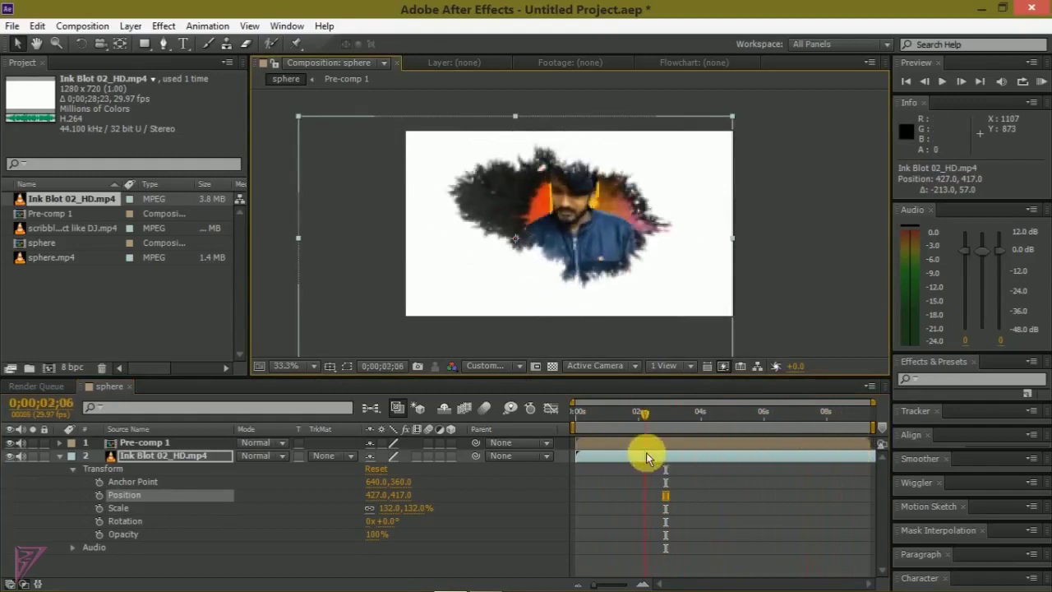
Apply a Hue/Saturation effect to the Ink Blot 02_HD.mp4 layer.
click(56, 462)
click(59, 455)
click(151, 460)
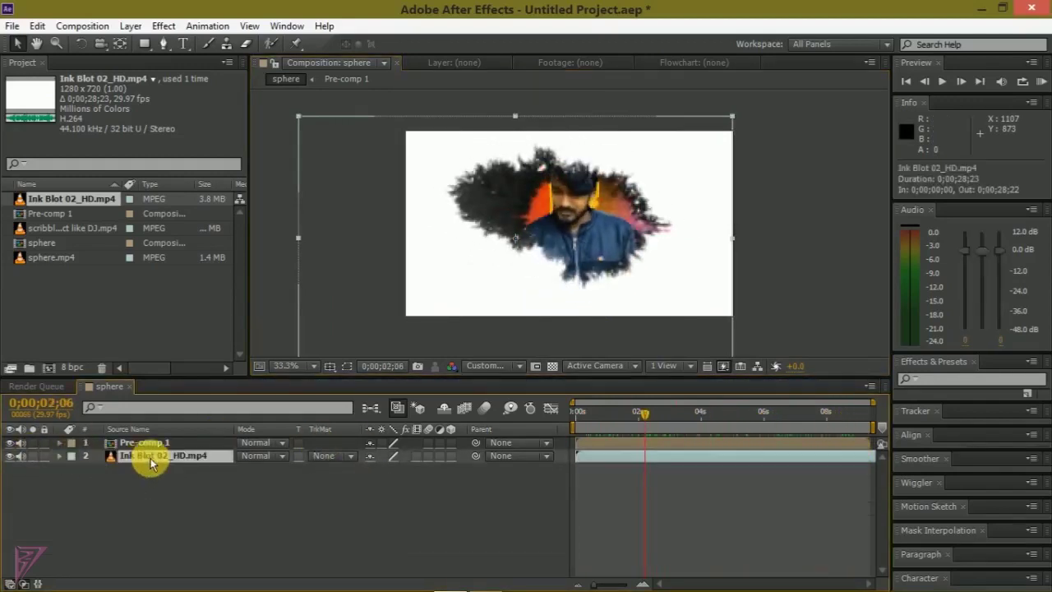
click(164, 26)
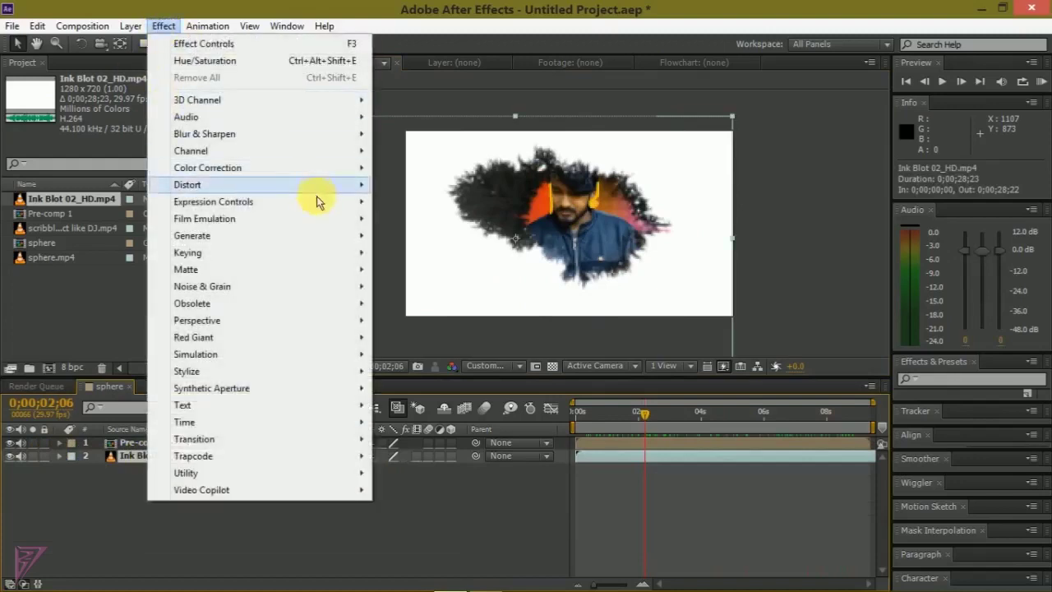
mouse_move(337, 201)
mouse_move(337, 169)
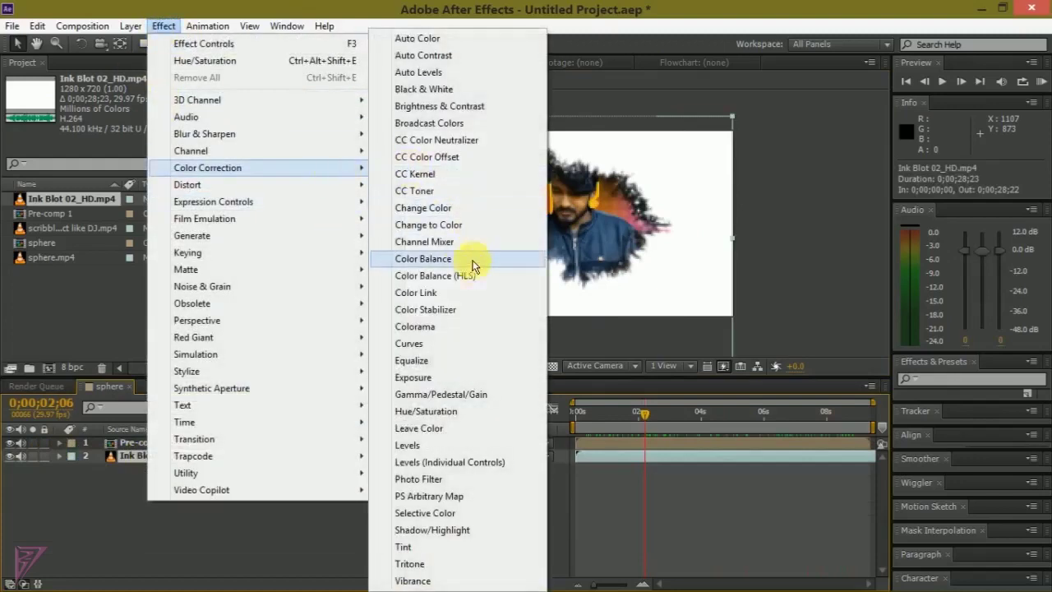
click(427, 411)
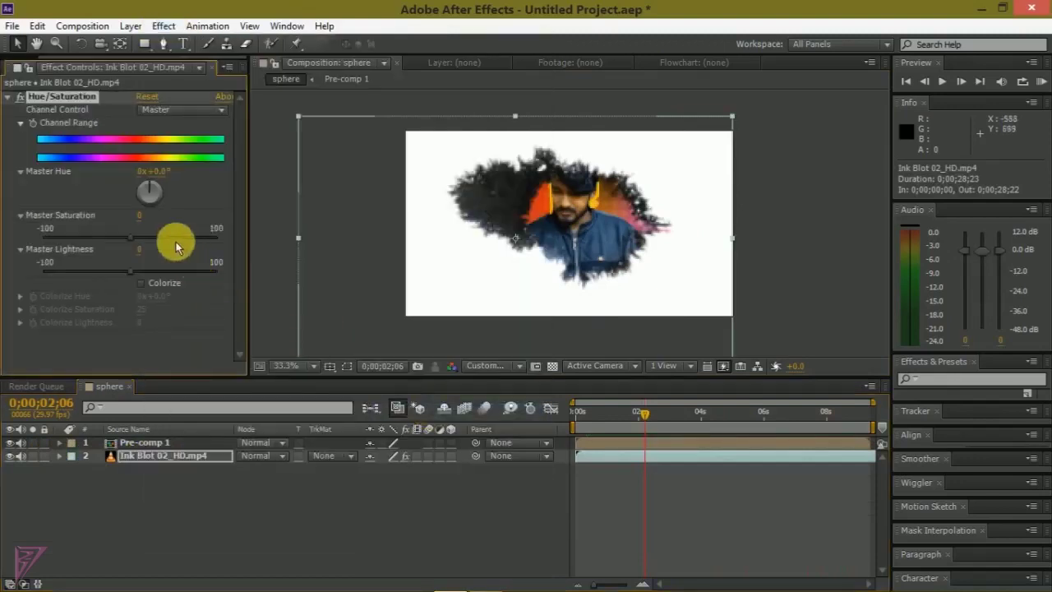
Enable Colorize and set the colorize hue to 348° with saturation 64.
click(142, 283)
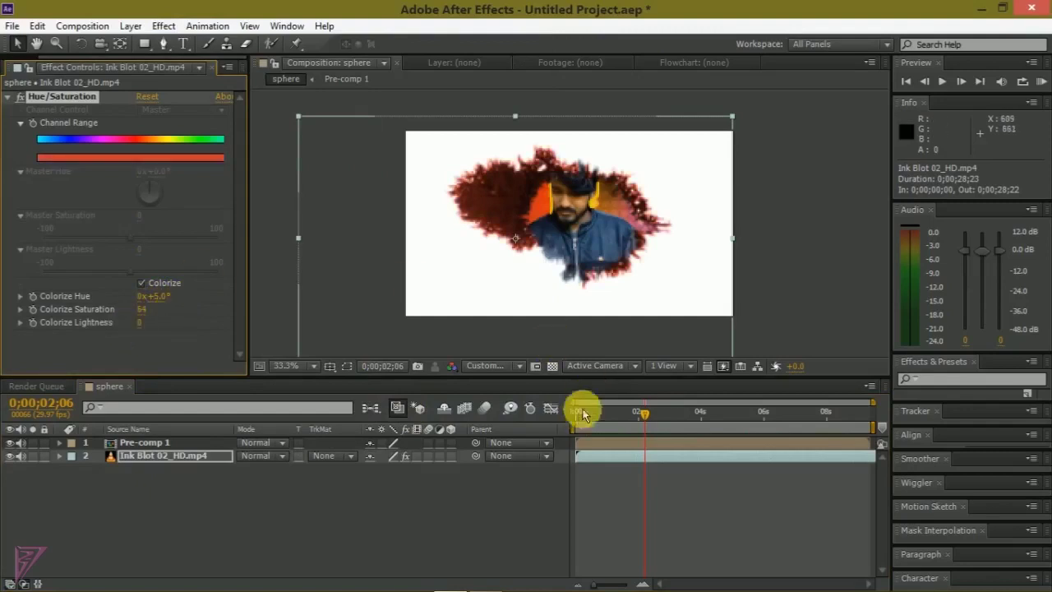
mouse_move(651, 418)
mouse_down()
mouse_move(604, 414)
mouse_move(783, 415)
mouse_up()
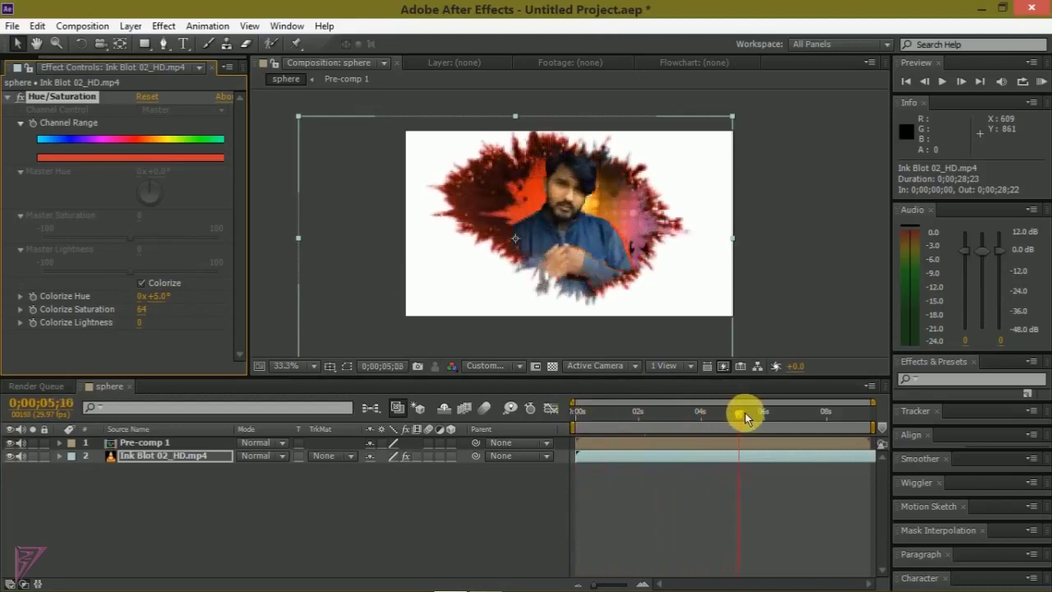
click(161, 298)
drag(202, 301, 302, 314)
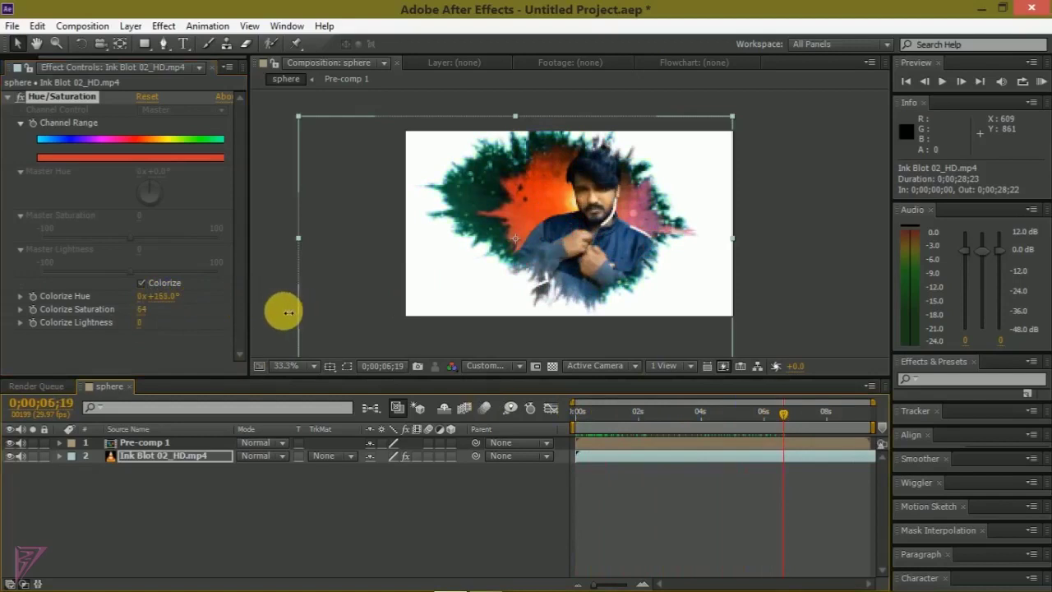
drag(268, 308, 421, 302)
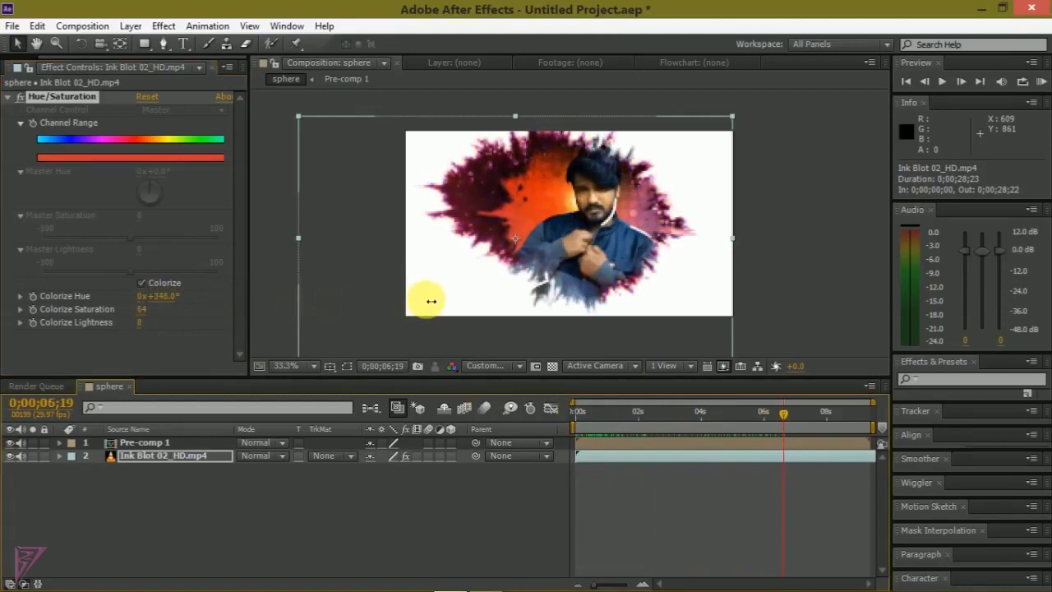
mouse_move(782, 417)
mouse_down()
mouse_move(614, 419)
mouse_move(894, 412)
mouse_up()
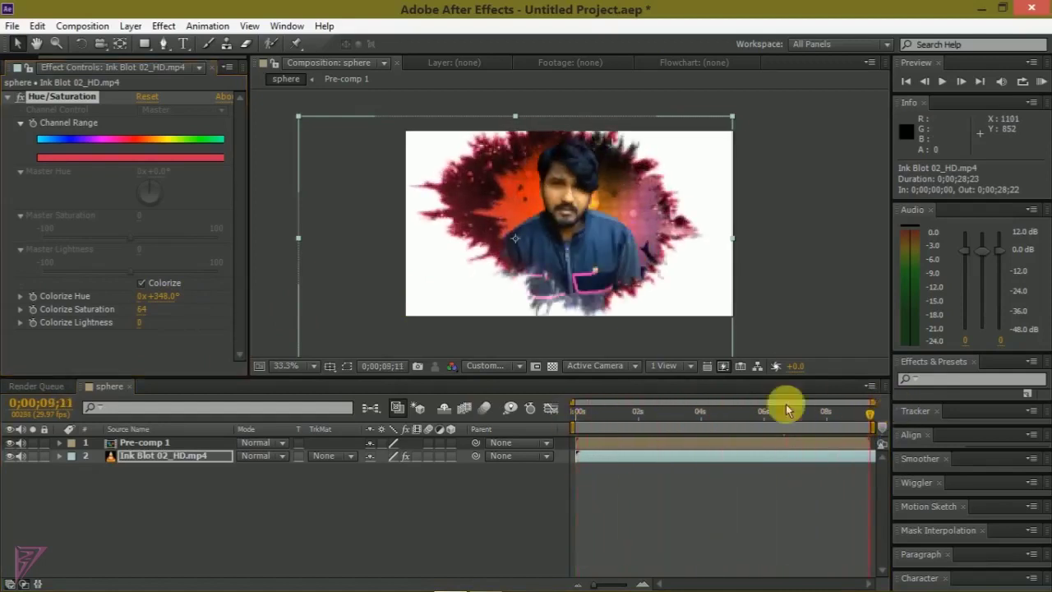
drag(181, 511, 160, 450)
Nest Pre-comp 1 and the Ink Blot layer into Pre-comp 2 and turn on its 3D switch.
right_click(158, 455)
click(249, 496)
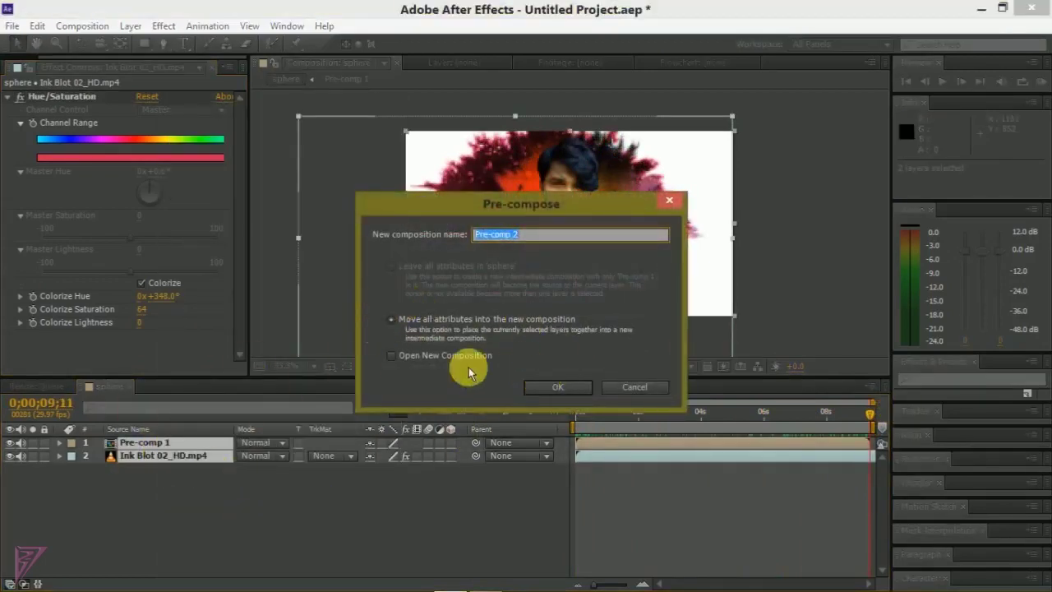
click(546, 387)
click(37, 67)
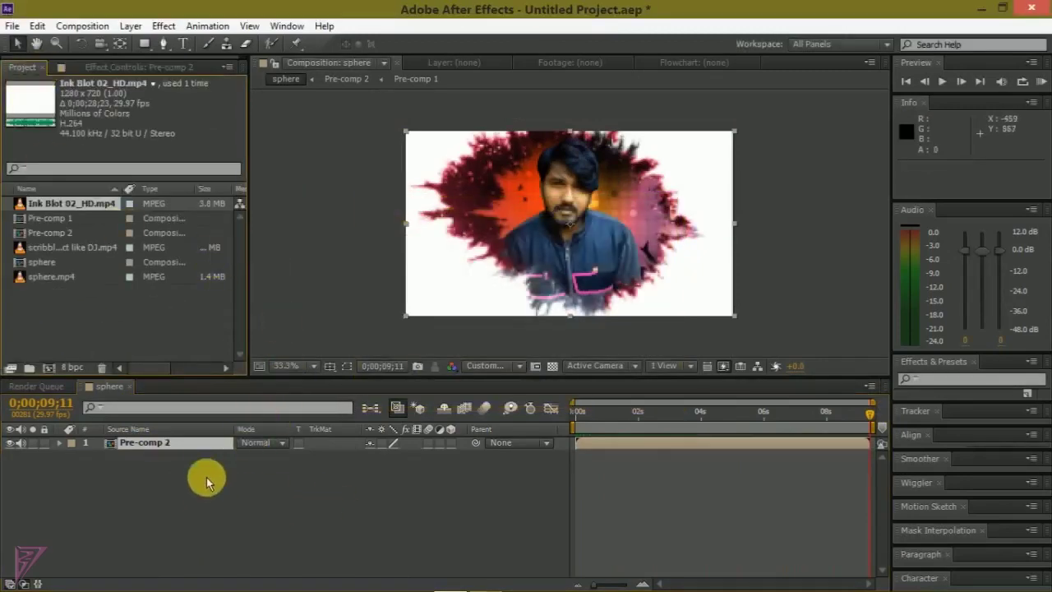
click(451, 443)
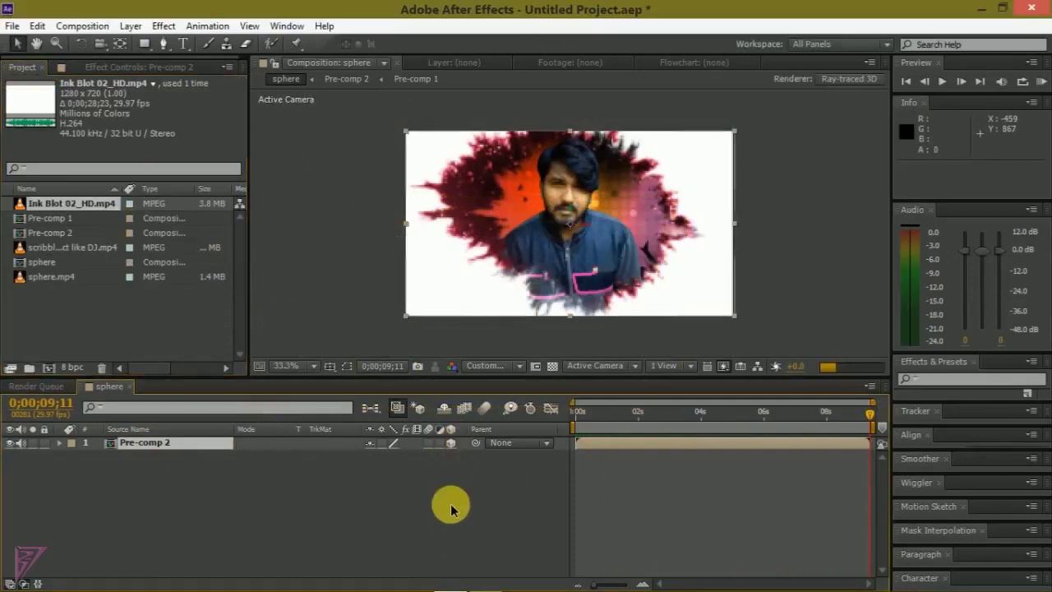
Add a 35mm Camera 1 layer with the default camera settings.
click(130, 25)
mouse_move(176, 40)
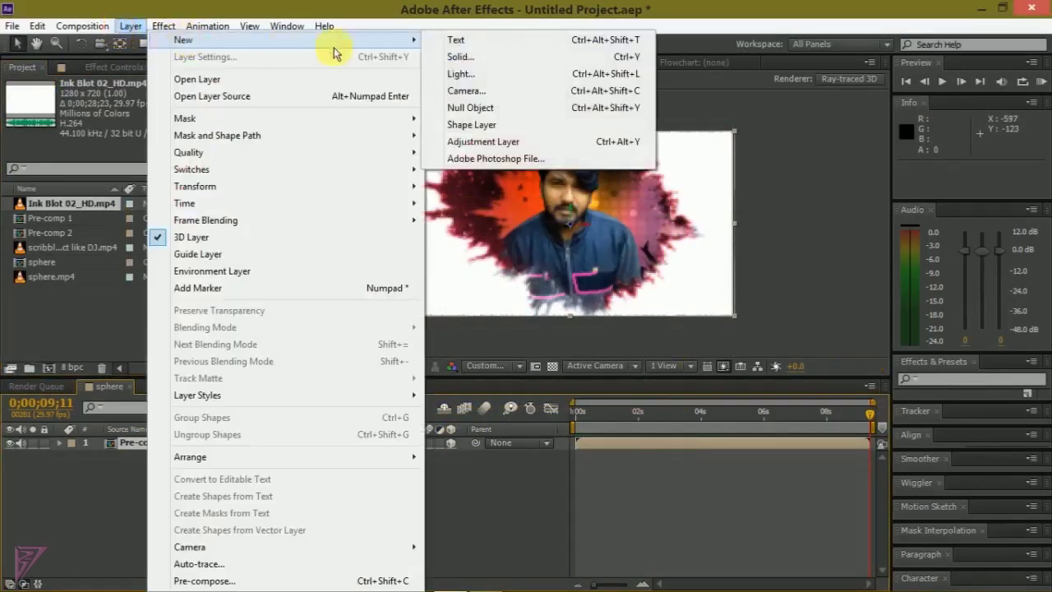
click(479, 92)
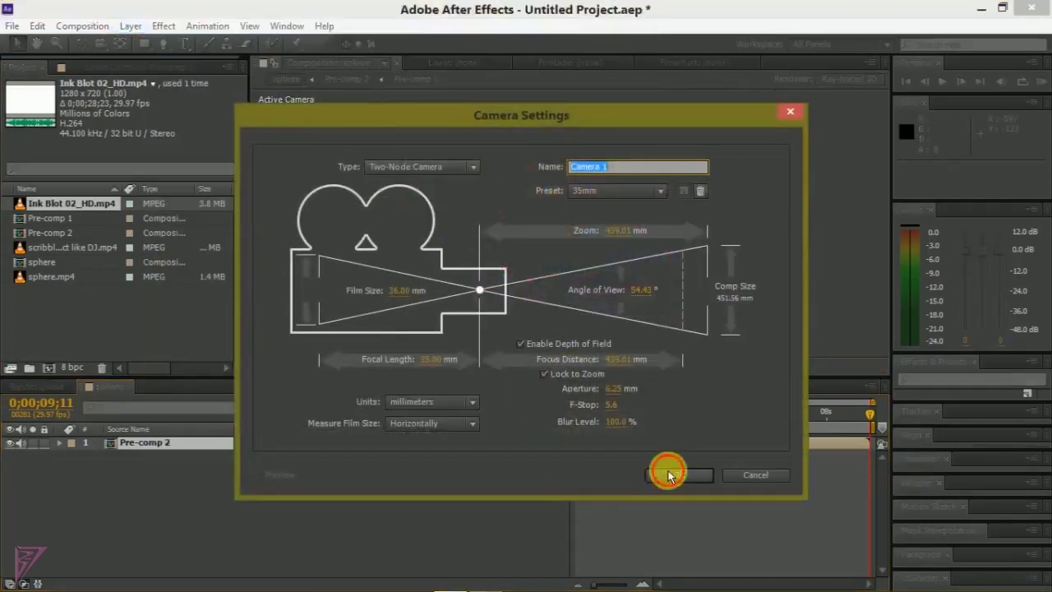
click(668, 475)
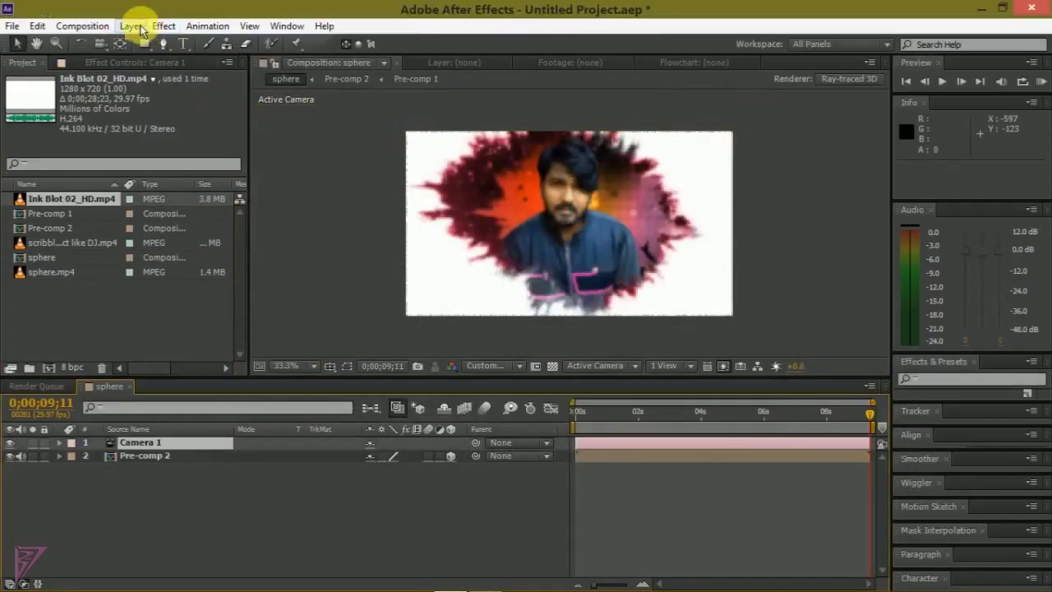
Add a Null 1 layer and make it the parent of Camera 1.
click(138, 27)
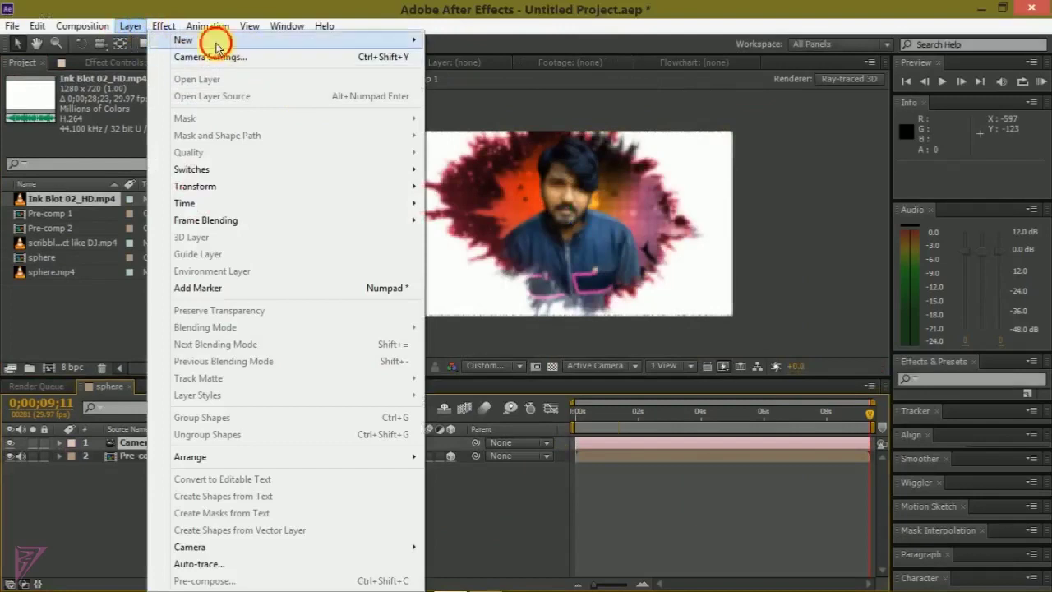
mouse_move(216, 45)
click(473, 105)
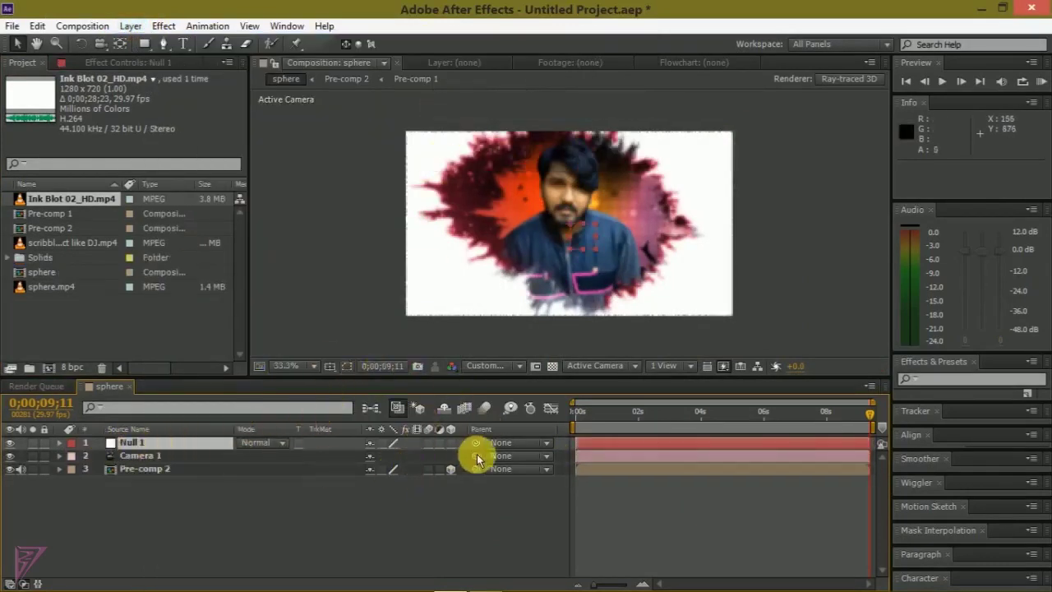
drag(476, 456, 163, 443)
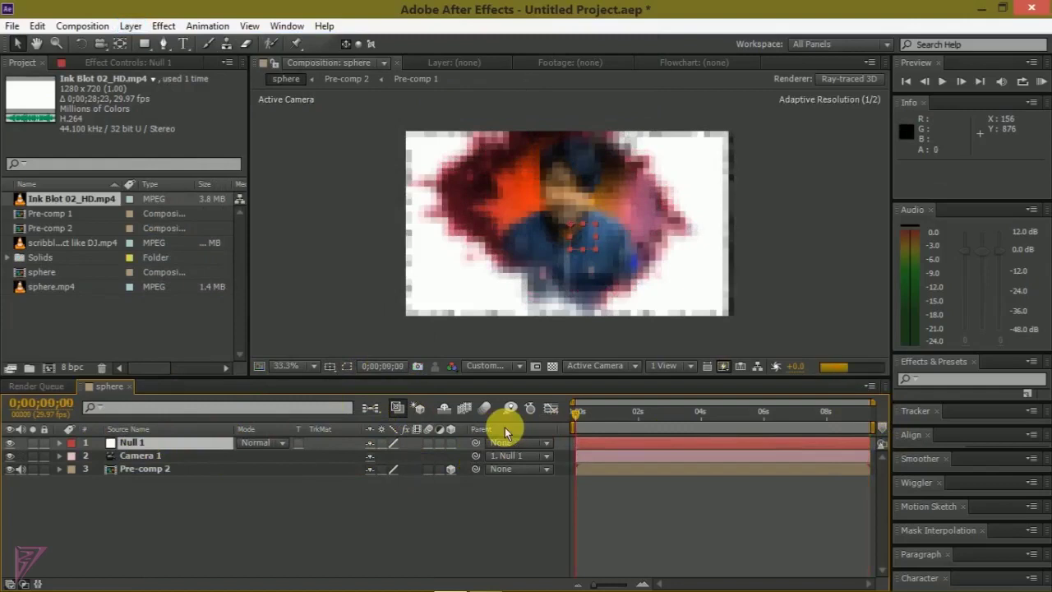
At 0s, keyframe Null 1's Position, Scale and Rotation and move it to 91,660.
key(Home)
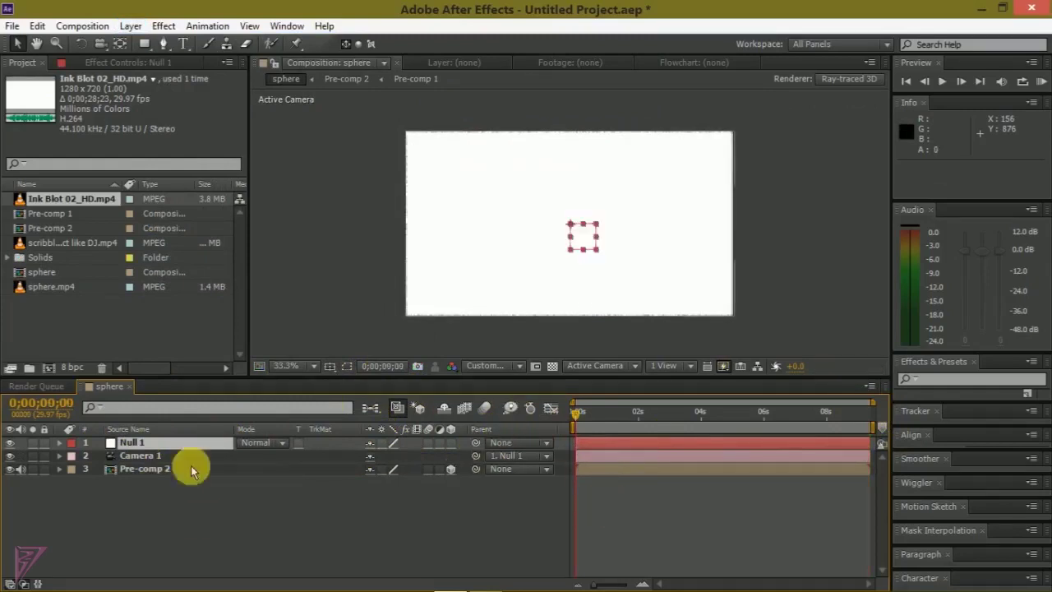
click(58, 443)
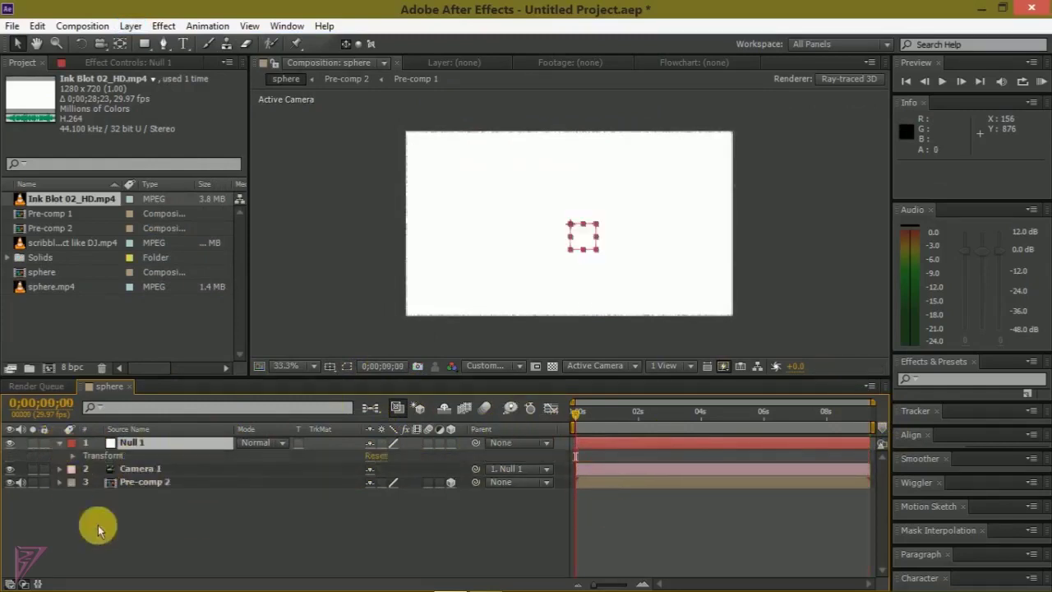
click(73, 455)
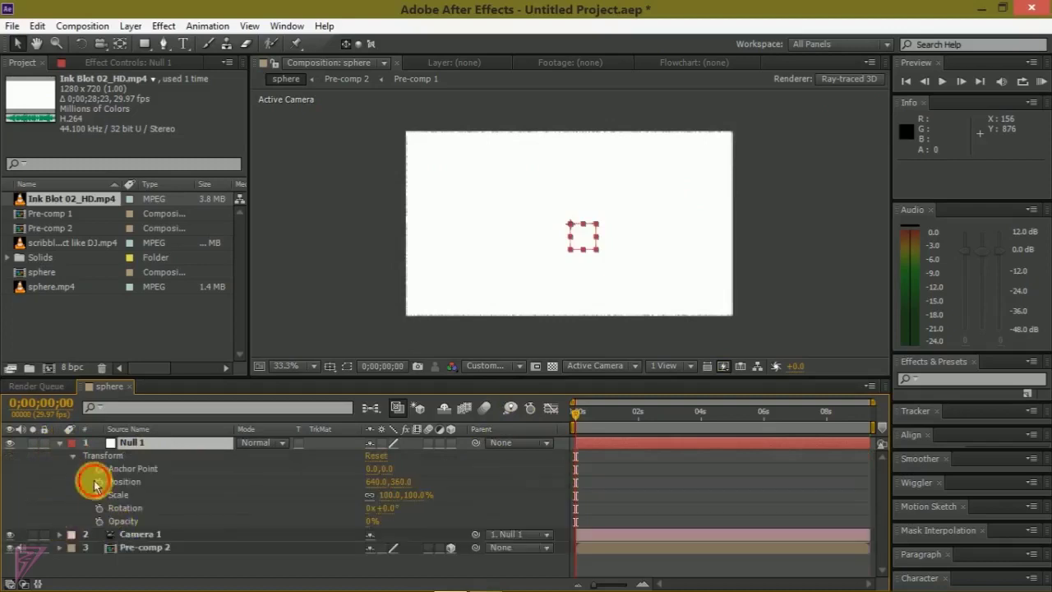
click(100, 482)
click(99, 495)
click(99, 508)
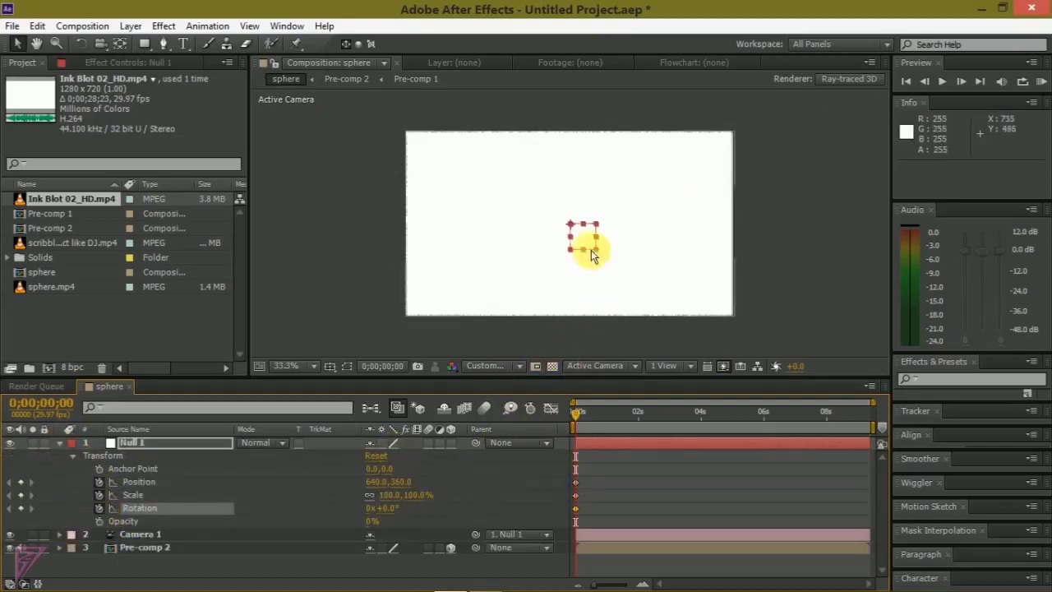
mouse_move(549, 253)
mouse_down()
mouse_move(467, 279)
mouse_move(442, 310)
mouse_move(455, 314)
mouse_move(439, 323)
mouse_up()
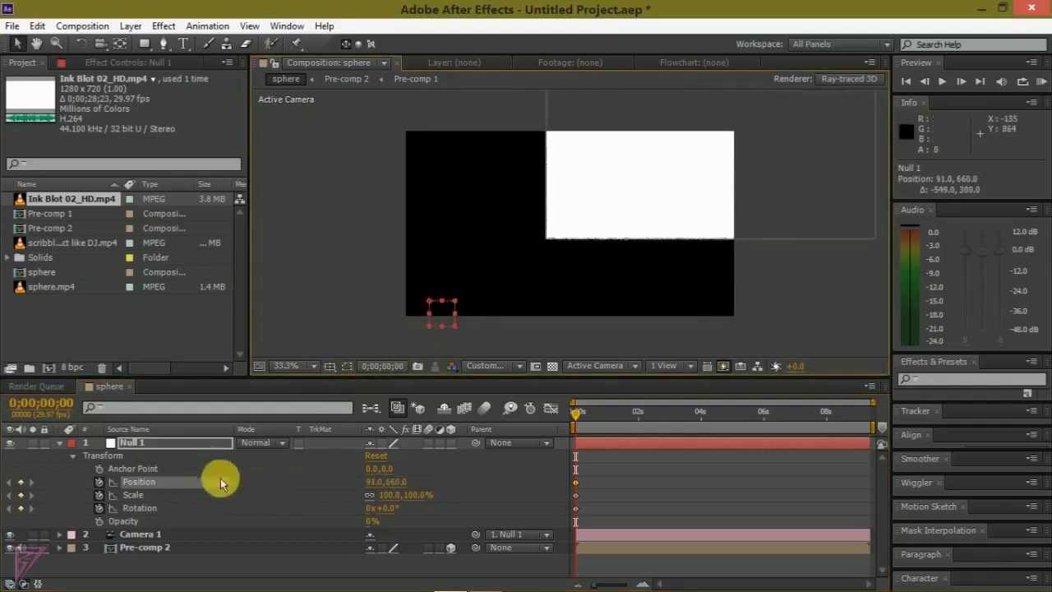
click(131, 25)
Add a white solid and move it to the bottom of the layer stack.
mouse_move(189, 40)
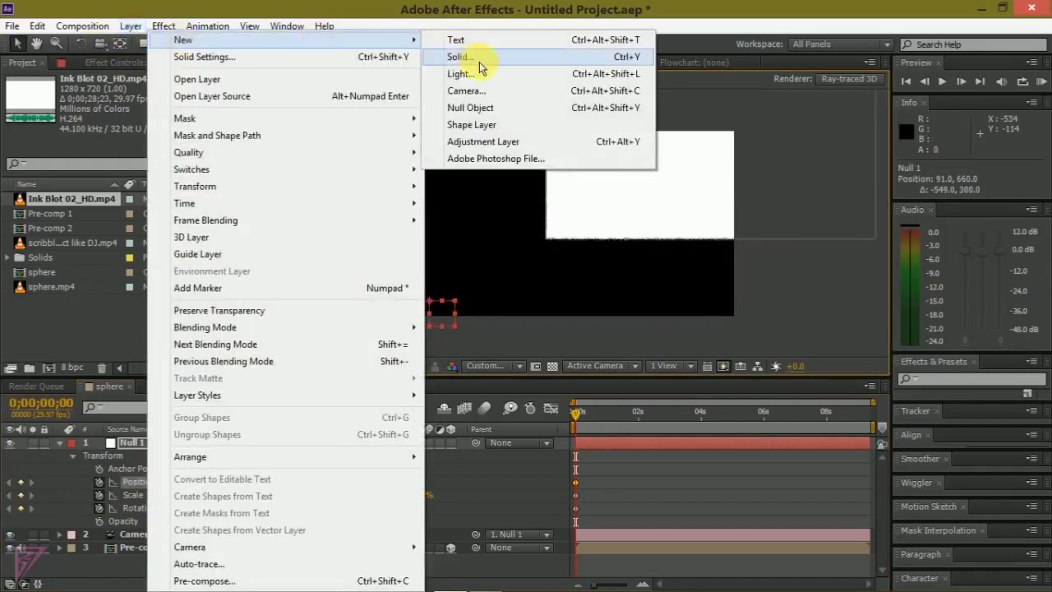
click(481, 67)
click(826, 395)
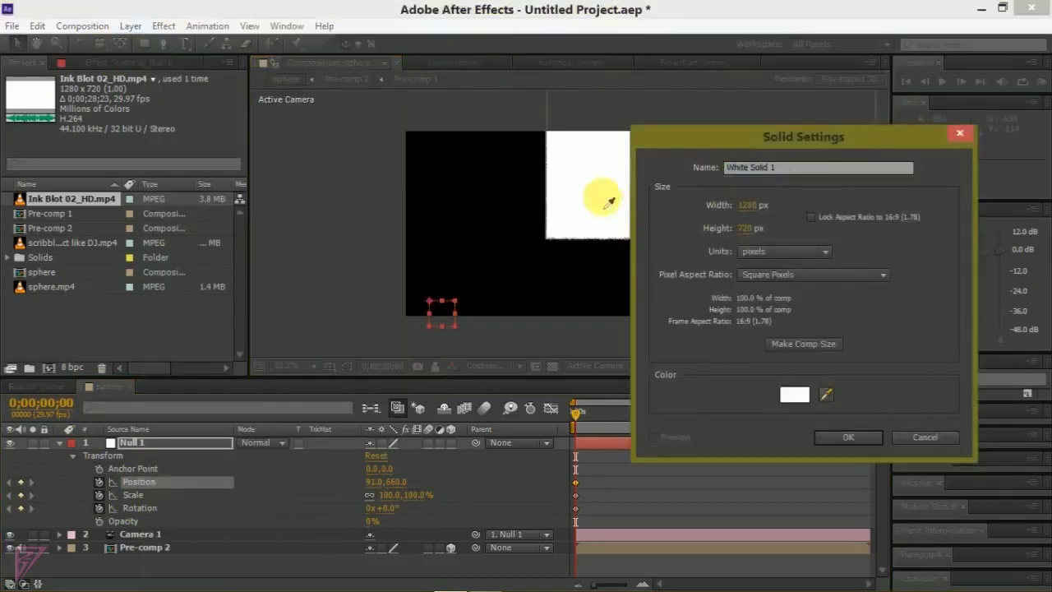
click(842, 438)
drag(134, 442, 133, 575)
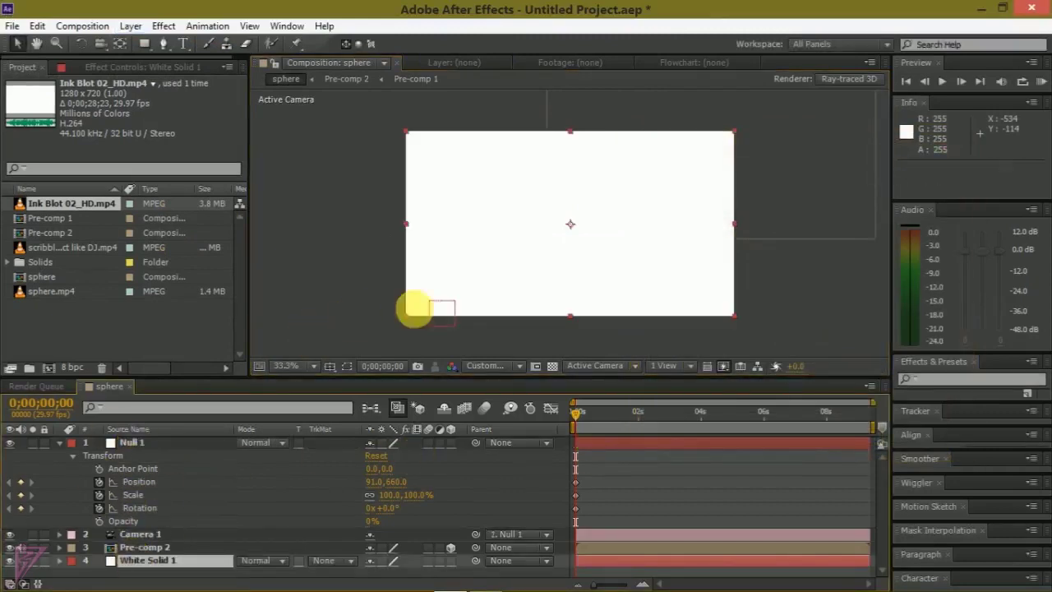
Animate Null 1 from 28,639 with Position keyframes near 1;28 and 2;15 (535,359).
click(643, 444)
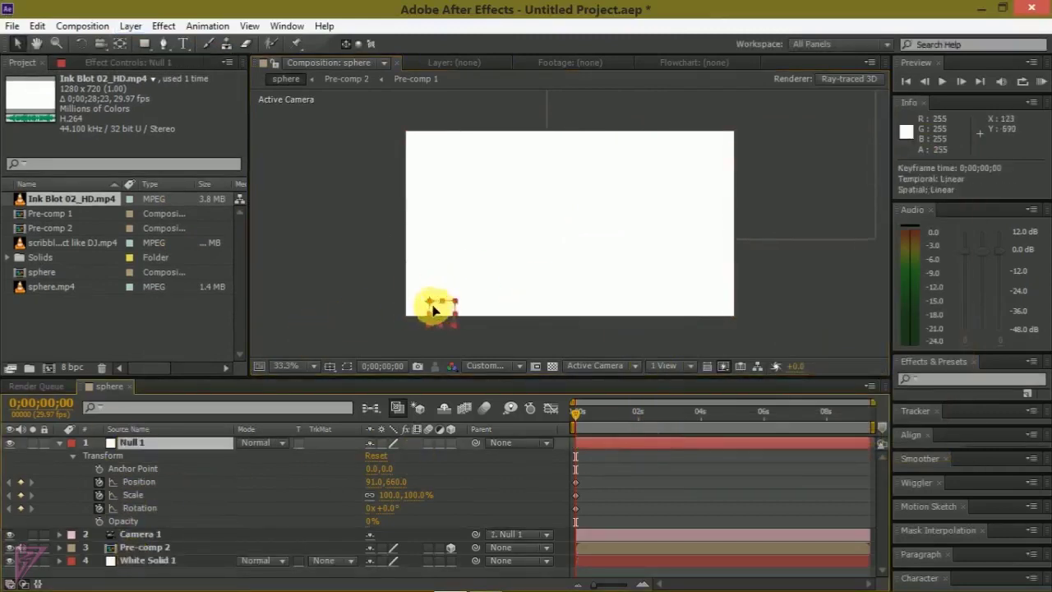
drag(434, 309, 416, 302)
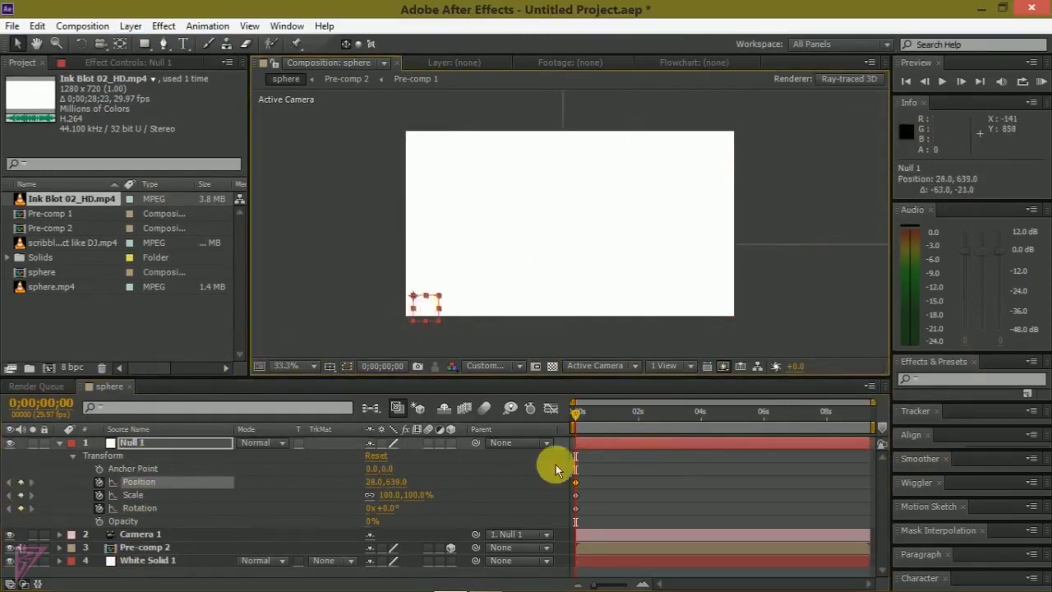
drag(578, 413, 640, 433)
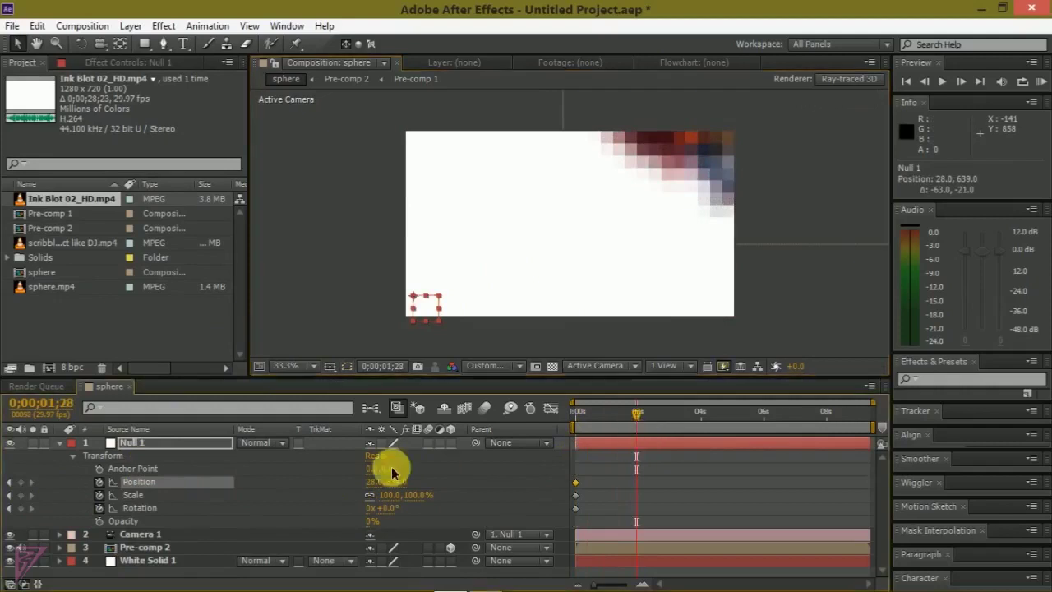
mouse_move(402, 483)
mouse_down()
mouse_move(188, 470)
mouse_move(199, 466)
mouse_up()
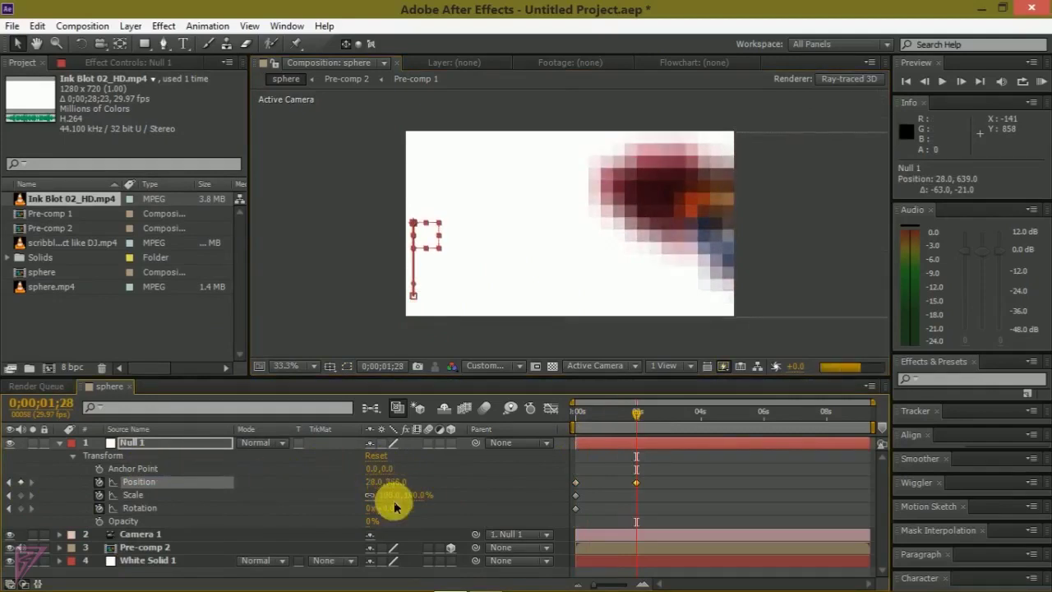
drag(378, 489, 819, 500)
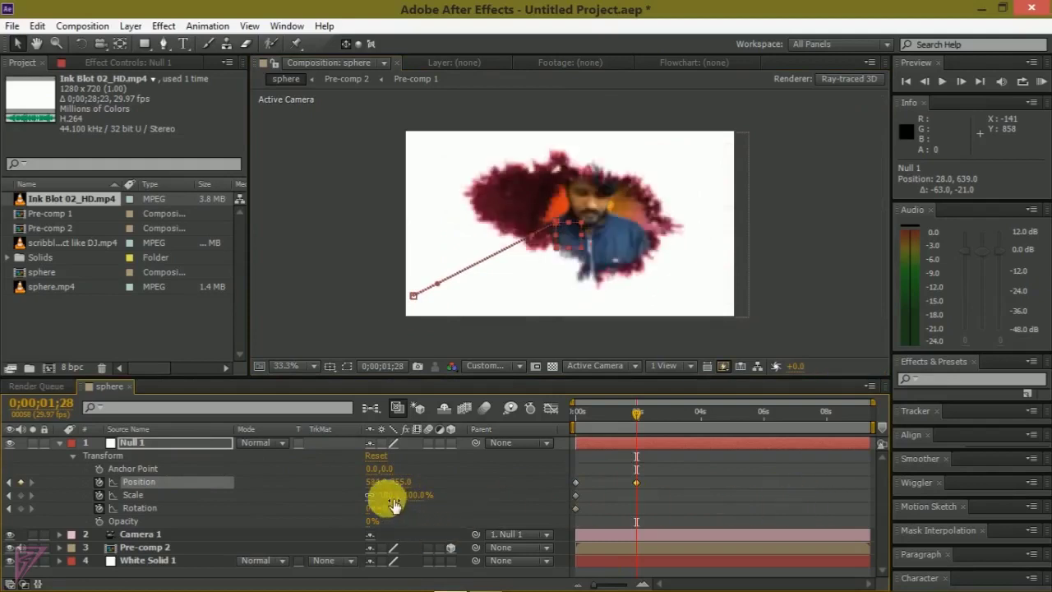
drag(642, 416, 654, 415)
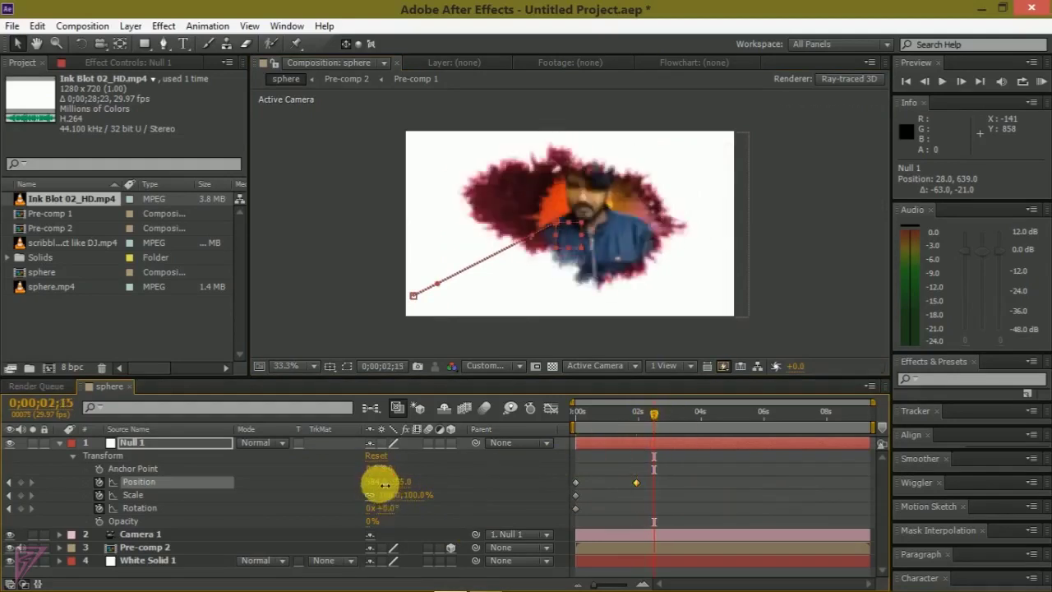
drag(384, 485, 417, 488)
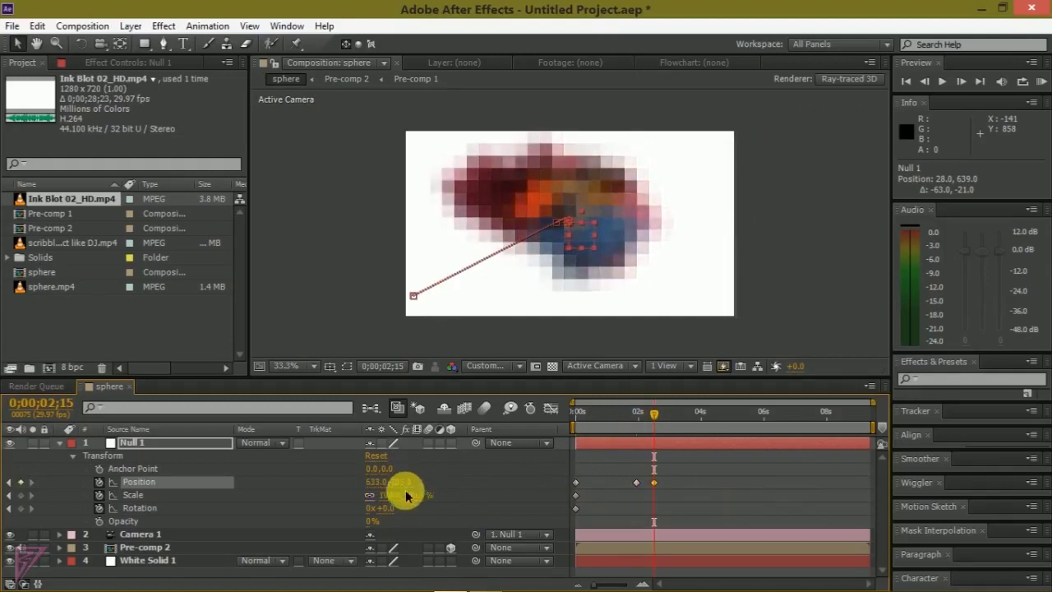
drag(652, 415, 574, 415)
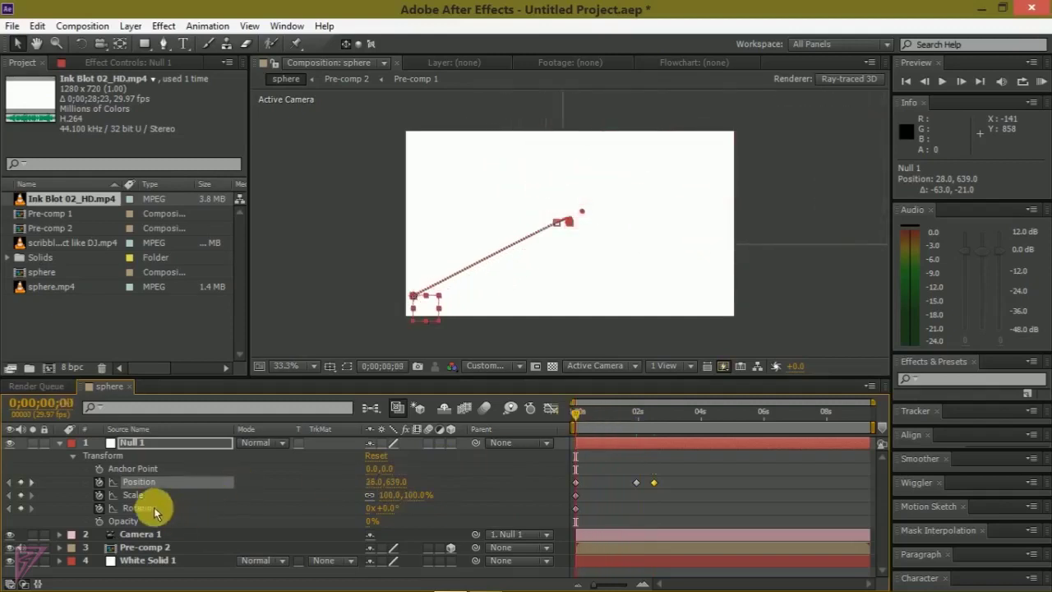
Keyframe Null 1's Rotation at +19° at 0s, easing to 0° at 0;00;02;00.
drag(386, 509, 405, 511)
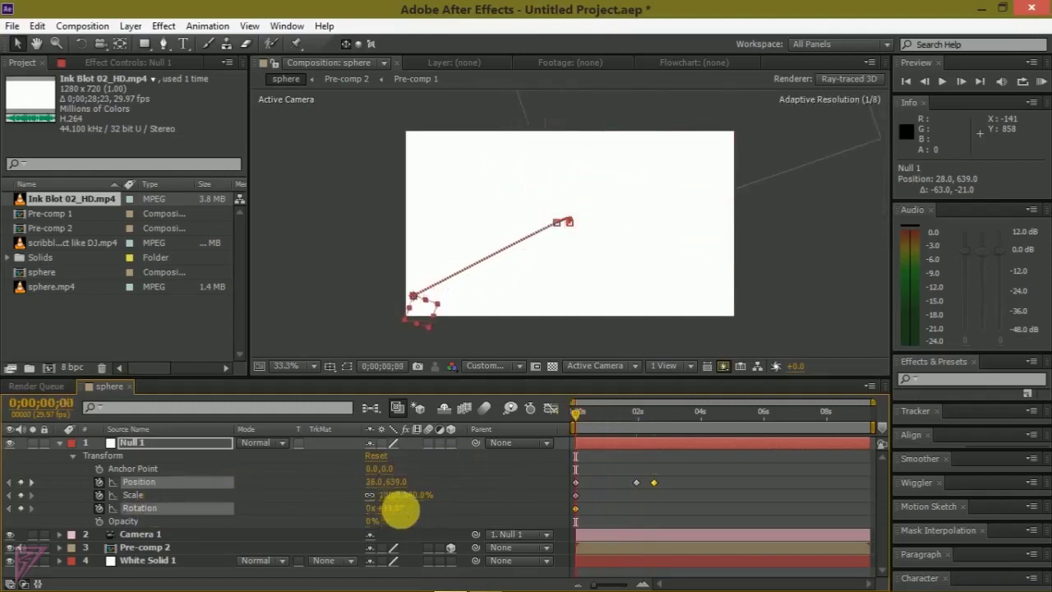
mouse_move(578, 415)
mouse_down()
mouse_move(653, 424)
mouse_move(638, 423)
mouse_up()
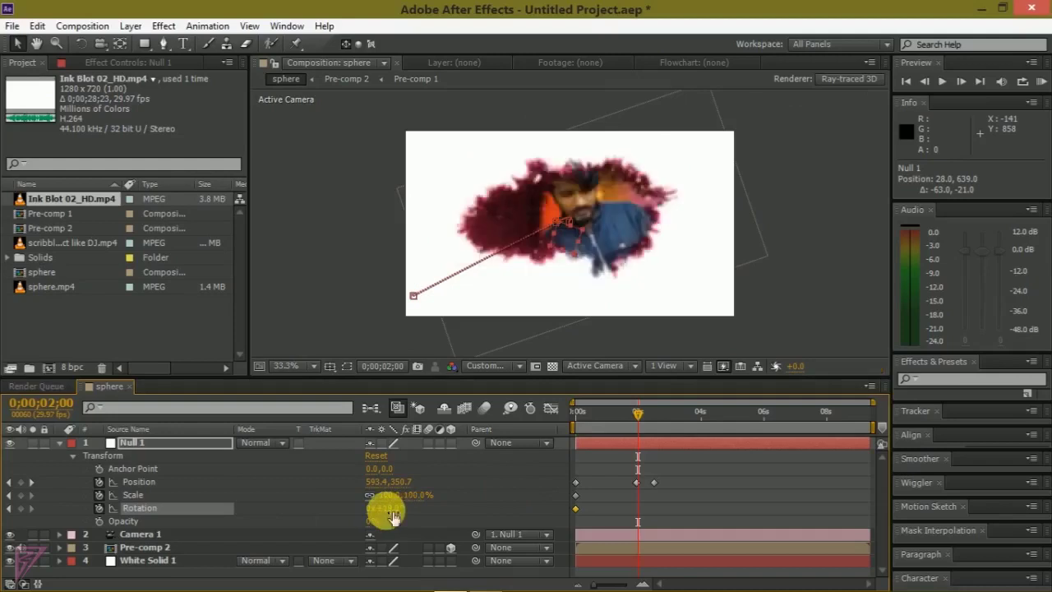
drag(393, 515, 378, 513)
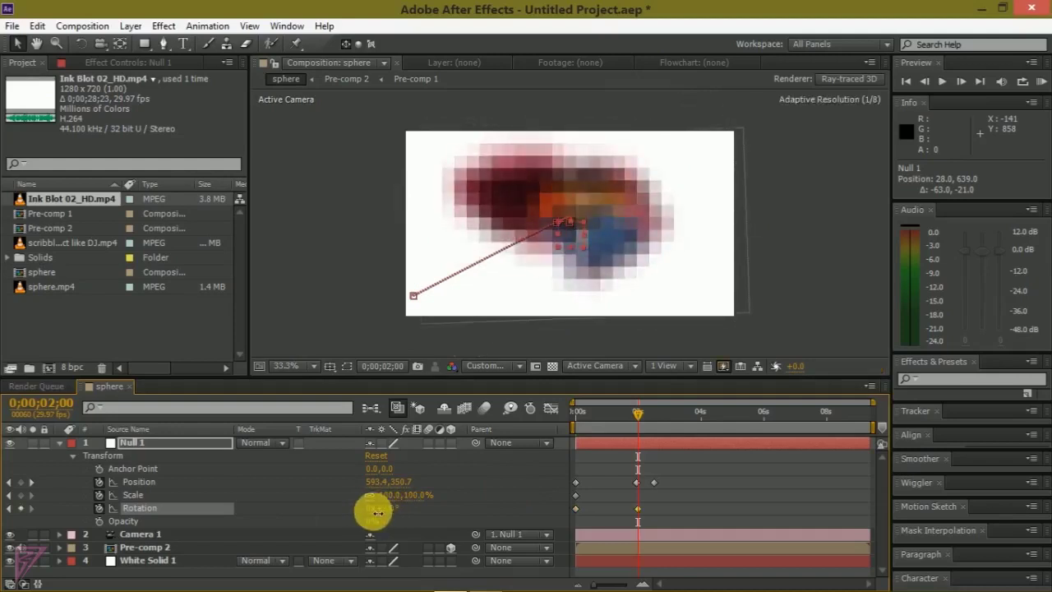
drag(389, 507, 401, 516)
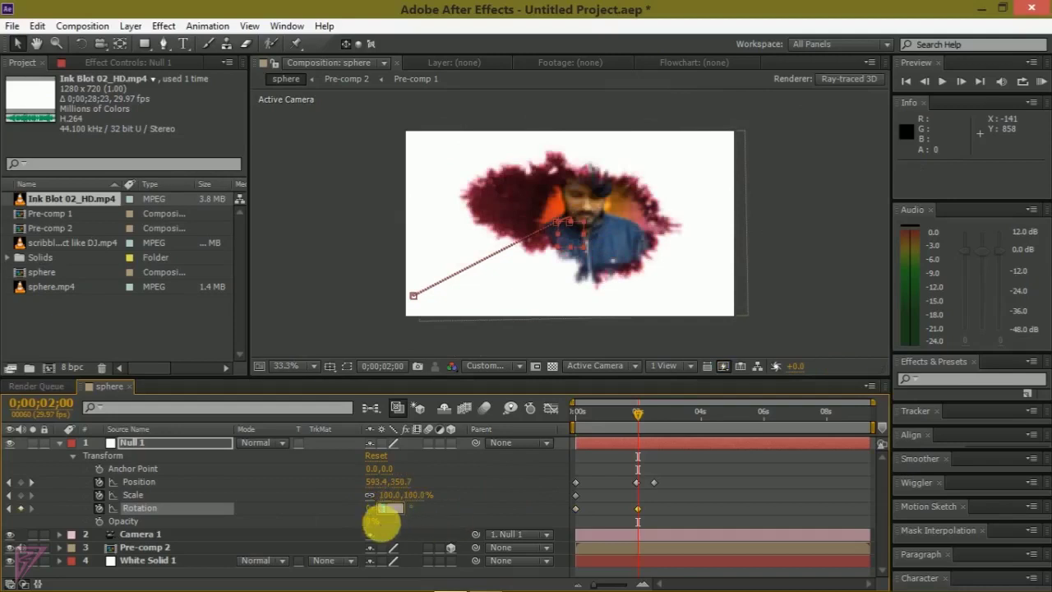
key(Return)
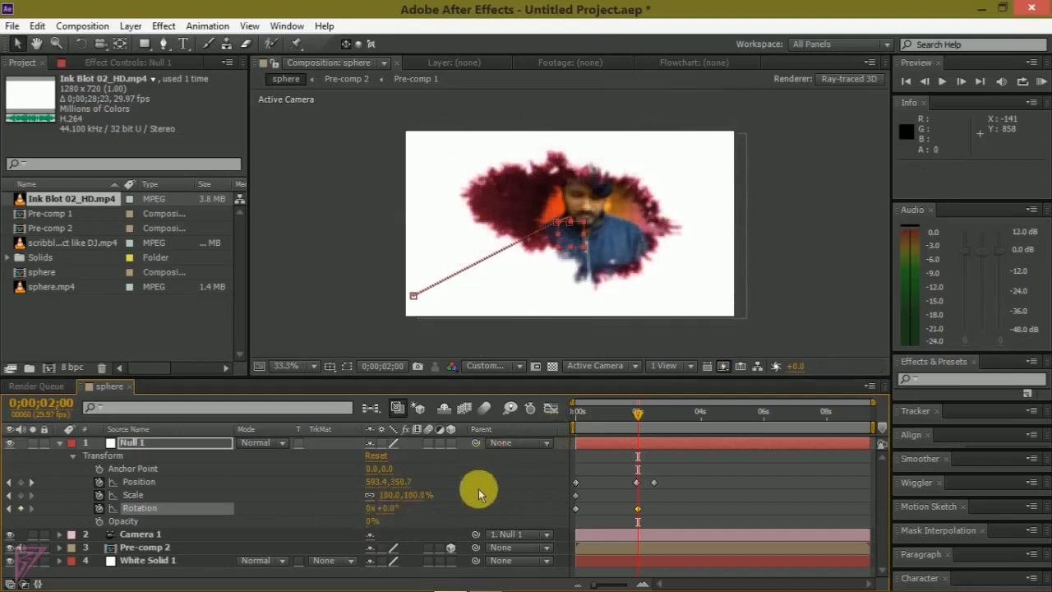
Add a Scale keyframe around 3 seconds and start raising Null 1's scale for the zoom.
click(572, 278)
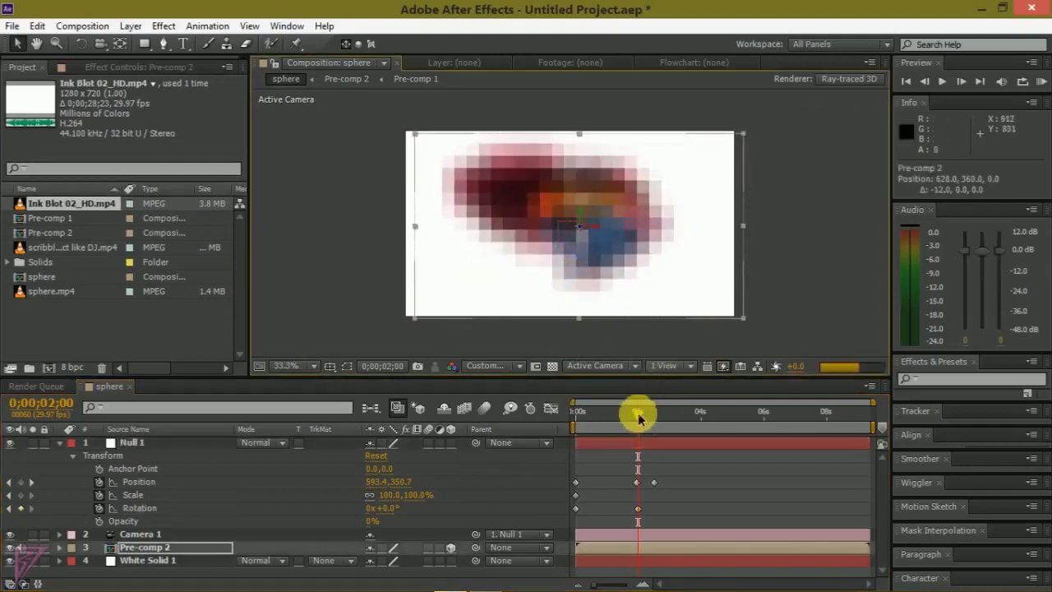
drag(645, 415, 748, 426)
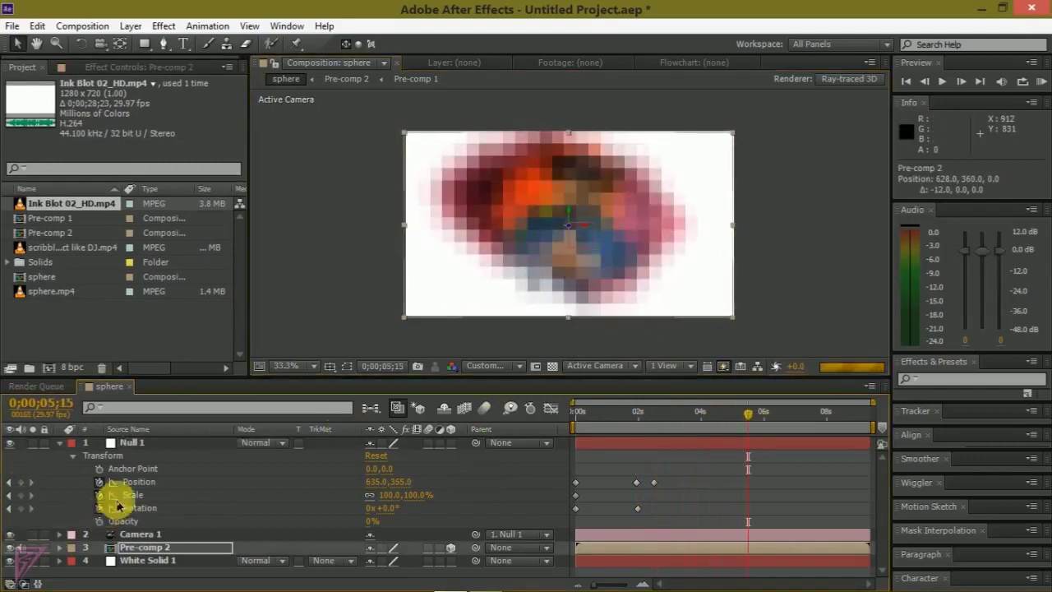
click(20, 494)
click(816, 511)
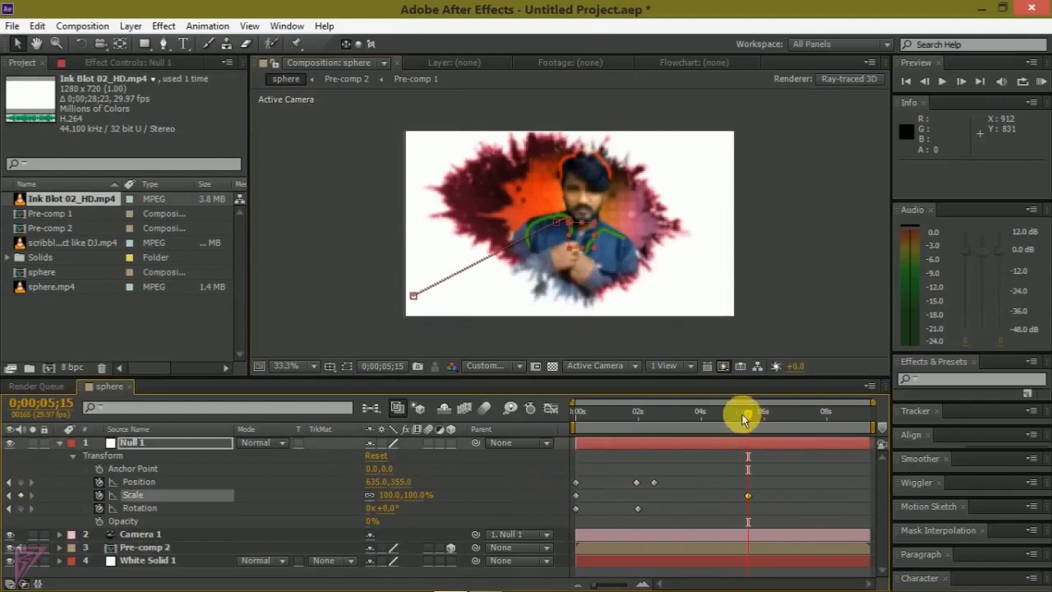
drag(745, 413, 638, 429)
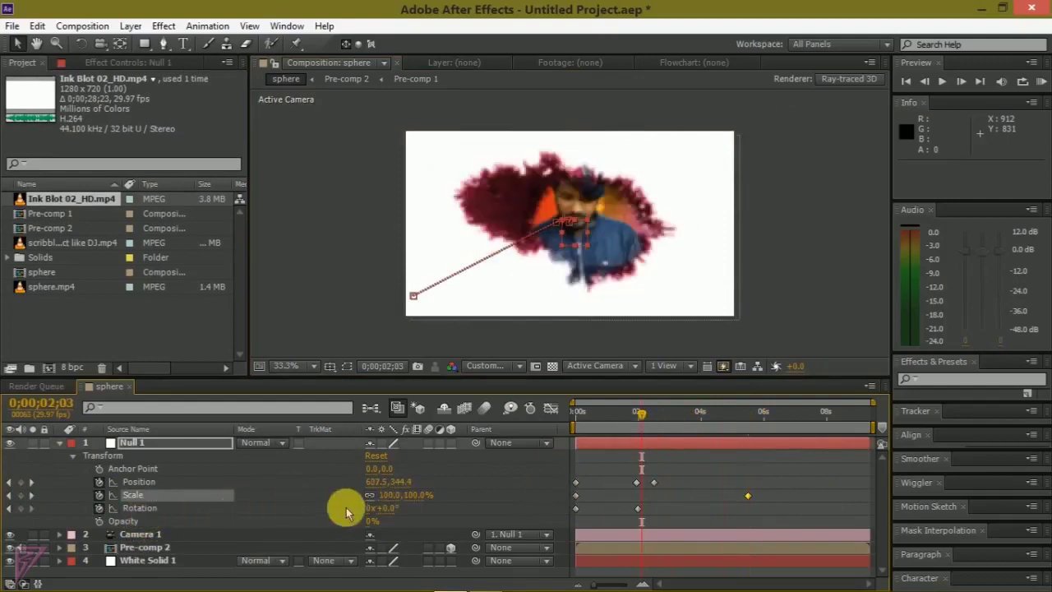
drag(419, 494, 422, 488)
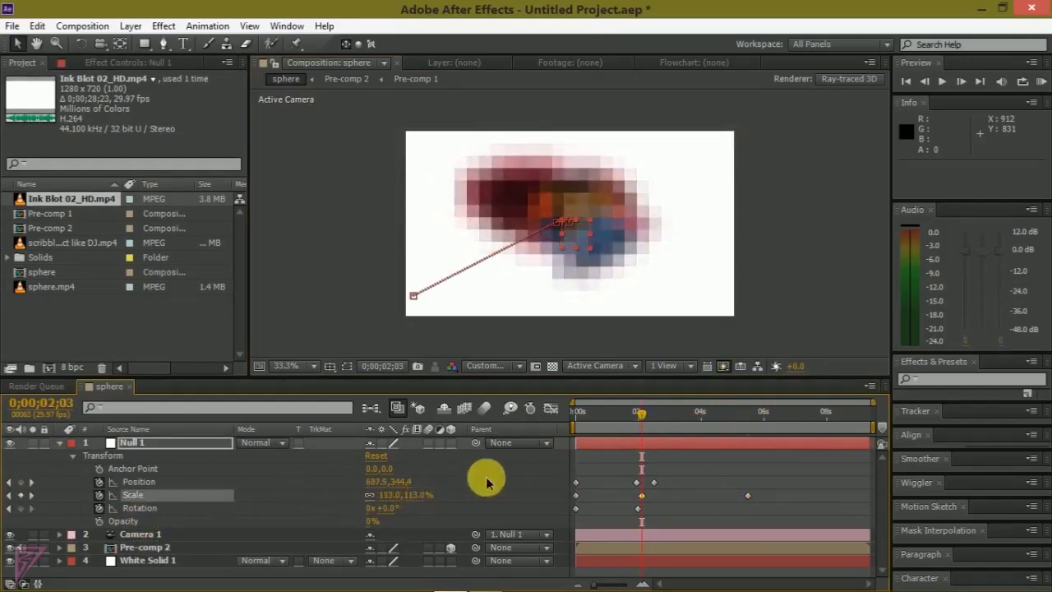
At the clip's end, key Null 1's Scale to about 120% and Rotation to -8°.
drag(645, 415, 787, 424)
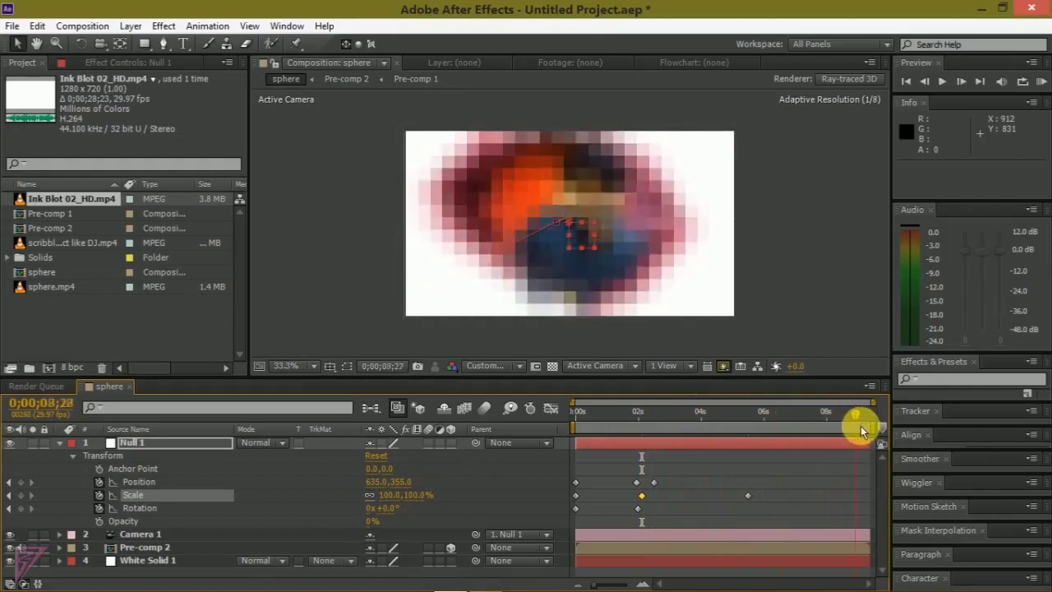
drag(787, 424, 863, 419)
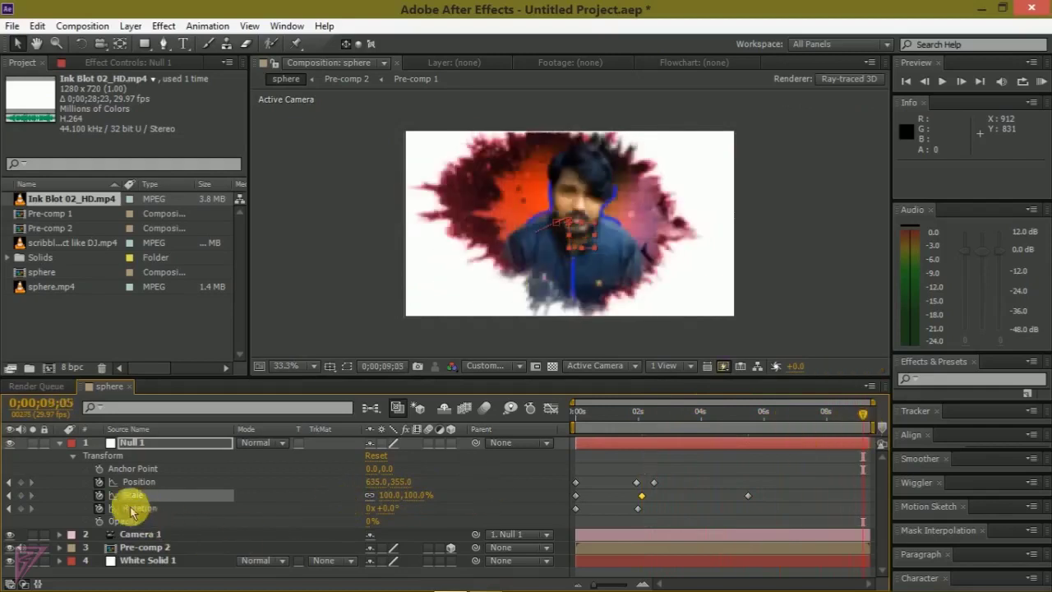
drag(419, 499, 422, 489)
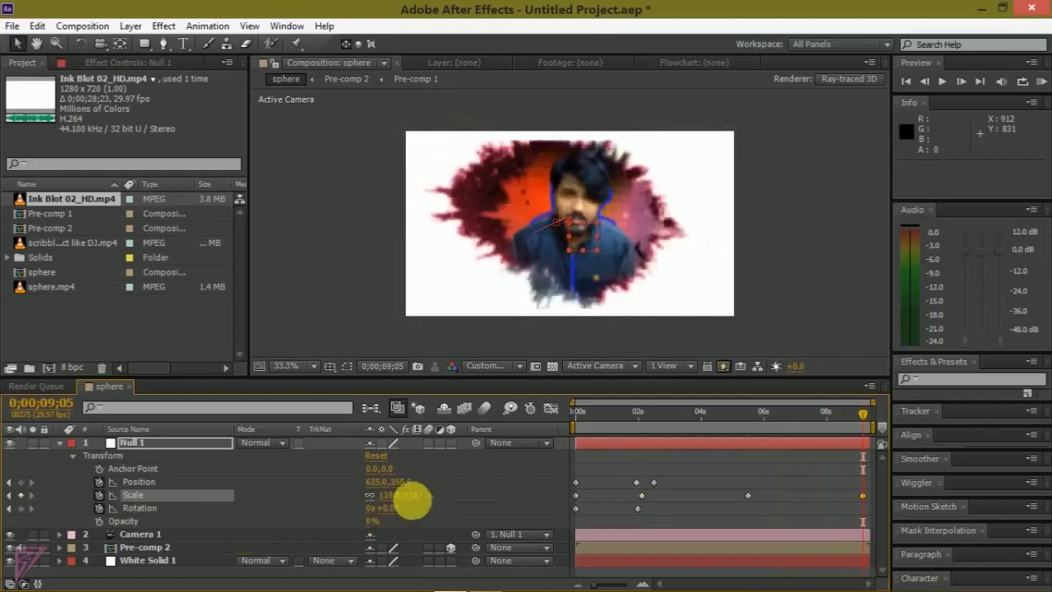
drag(419, 495, 423, 493)
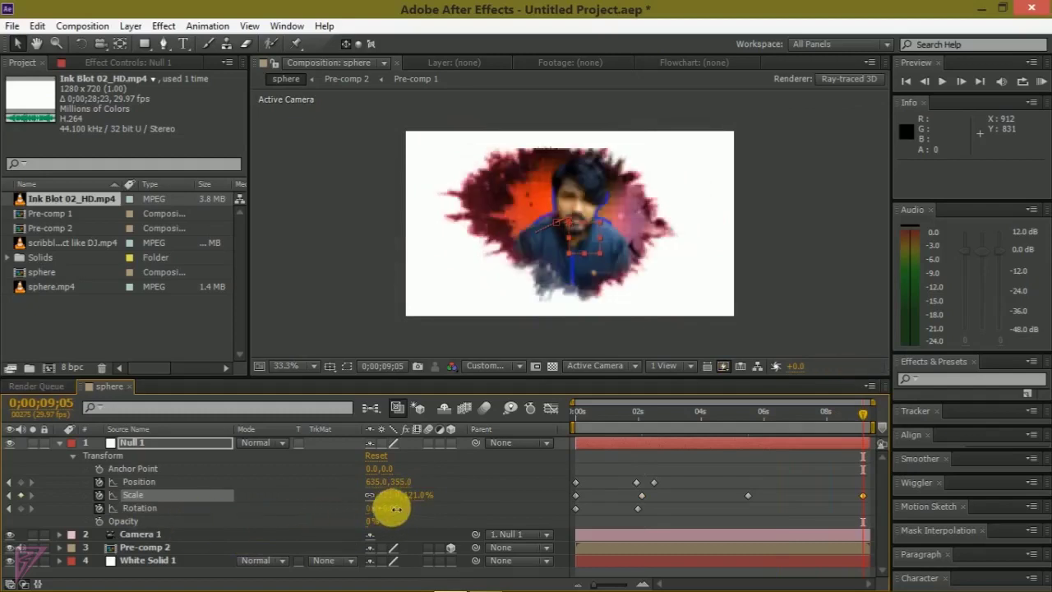
drag(396, 508, 390, 509)
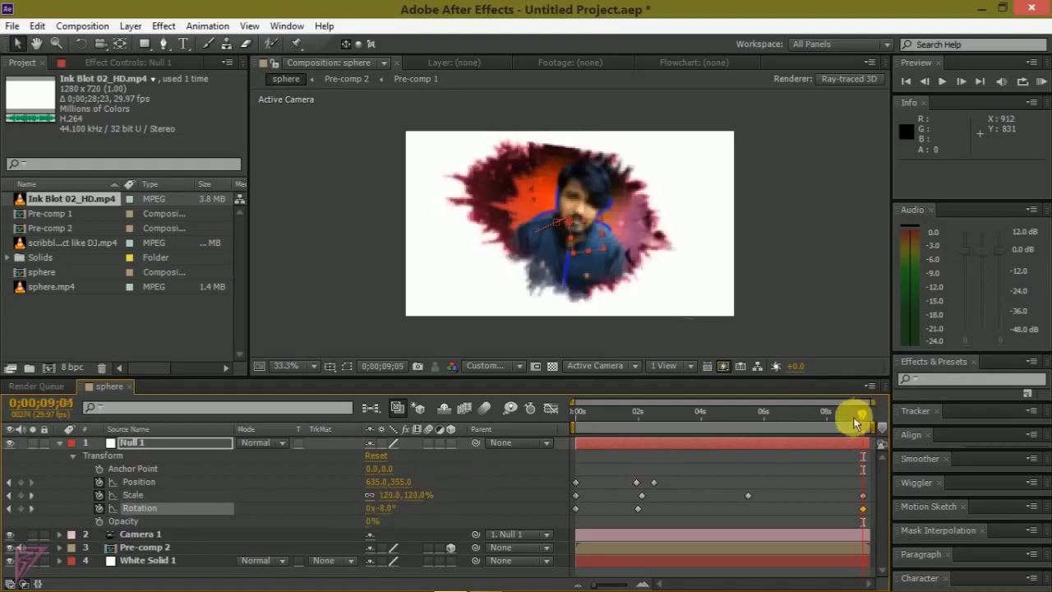
drag(854, 423, 825, 424)
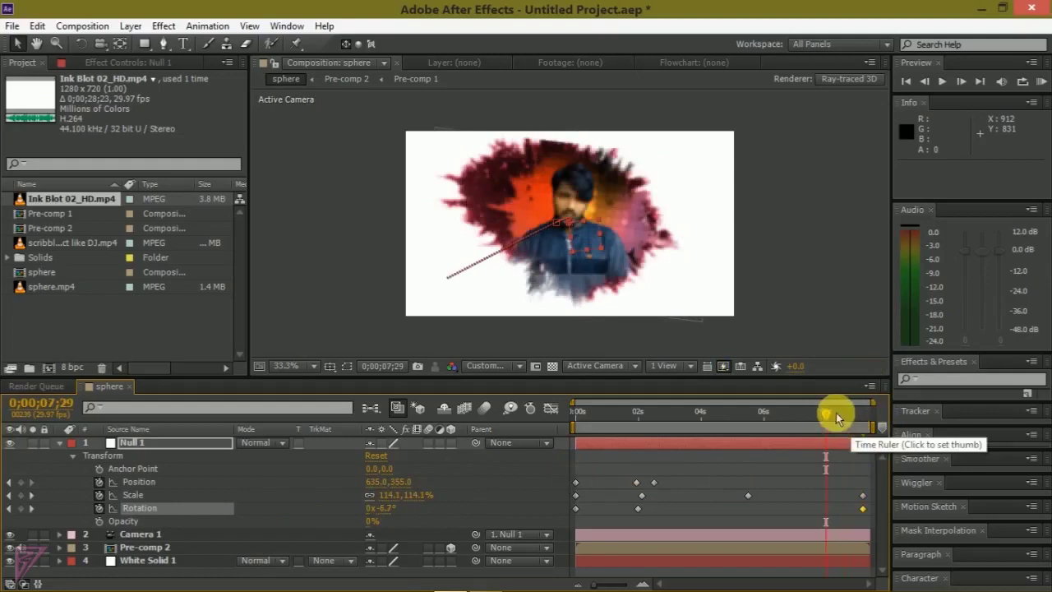
mouse_move(817, 419)
mouse_down()
mouse_move(862, 424)
mouse_move(637, 448)
mouse_up()
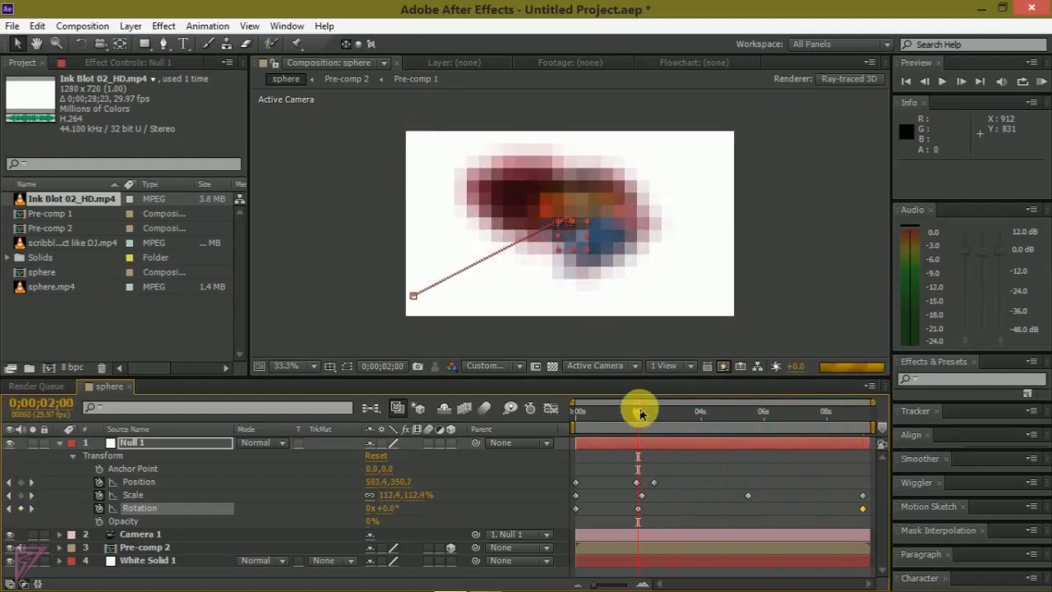
drag(642, 407, 731, 430)
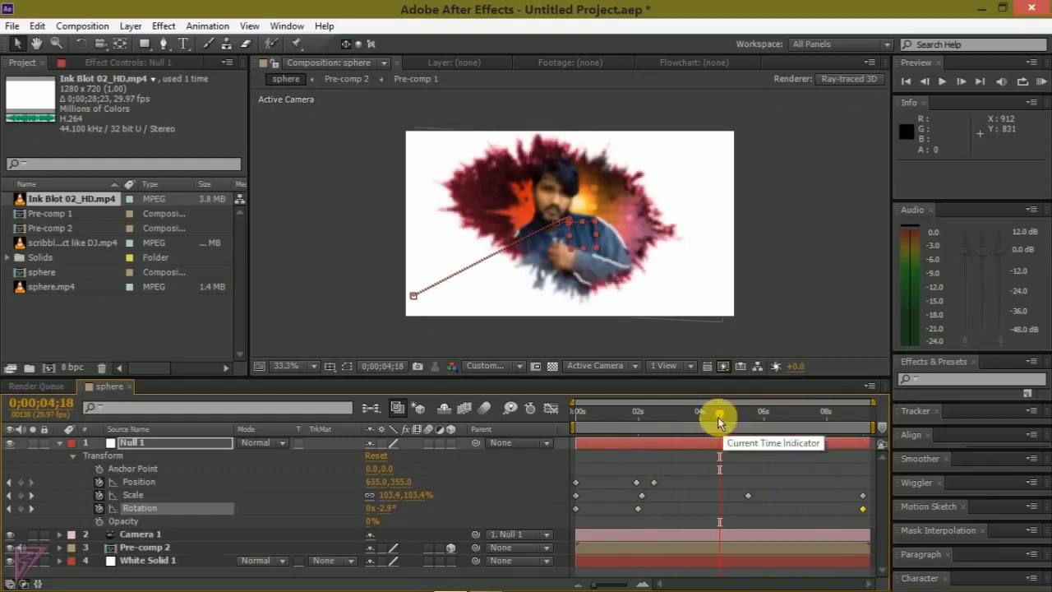
drag(717, 417, 797, 429)
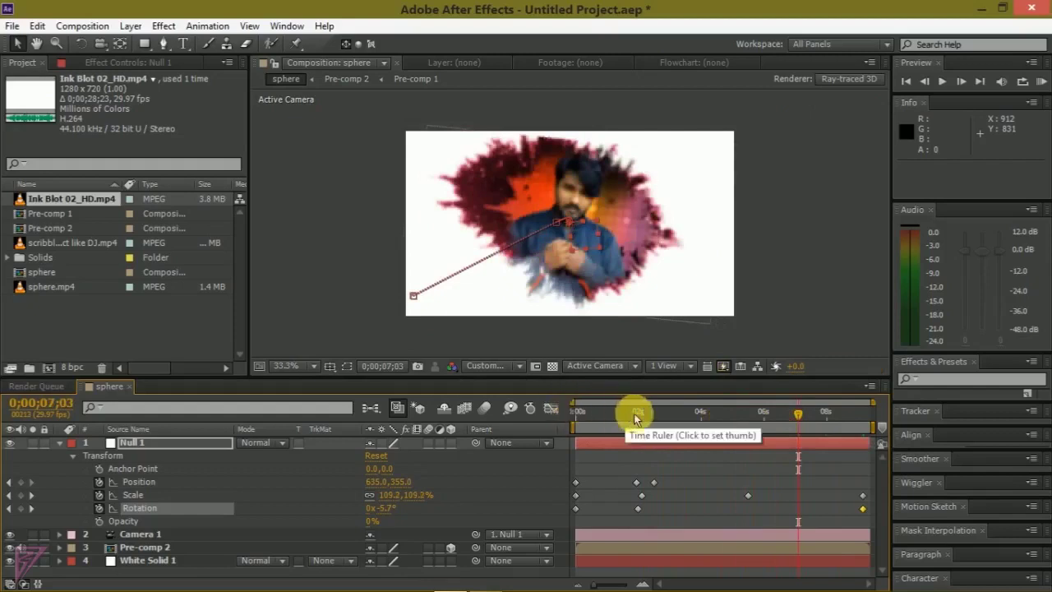
key(KP_0)
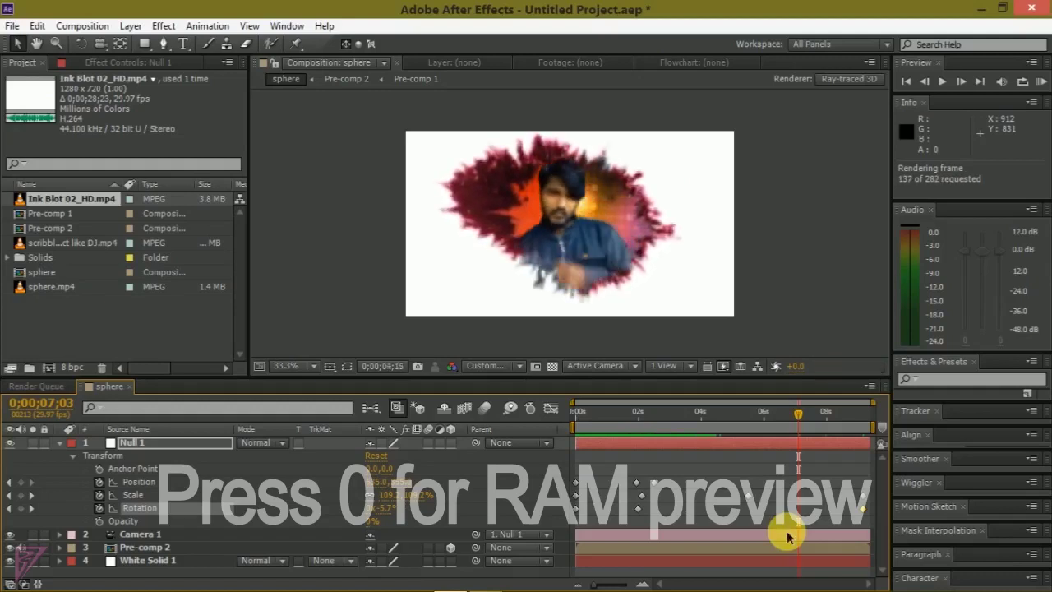
key(space)
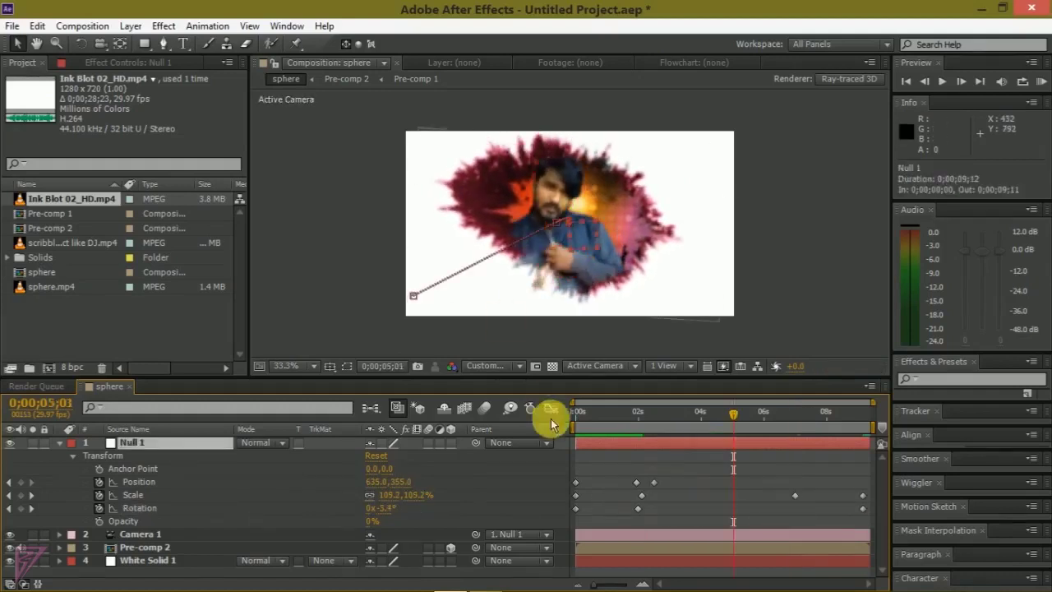
Create a full-frame 1280×720 black solid, Black Solid 1, above all other layers.
click(130, 25)
mouse_move(257, 45)
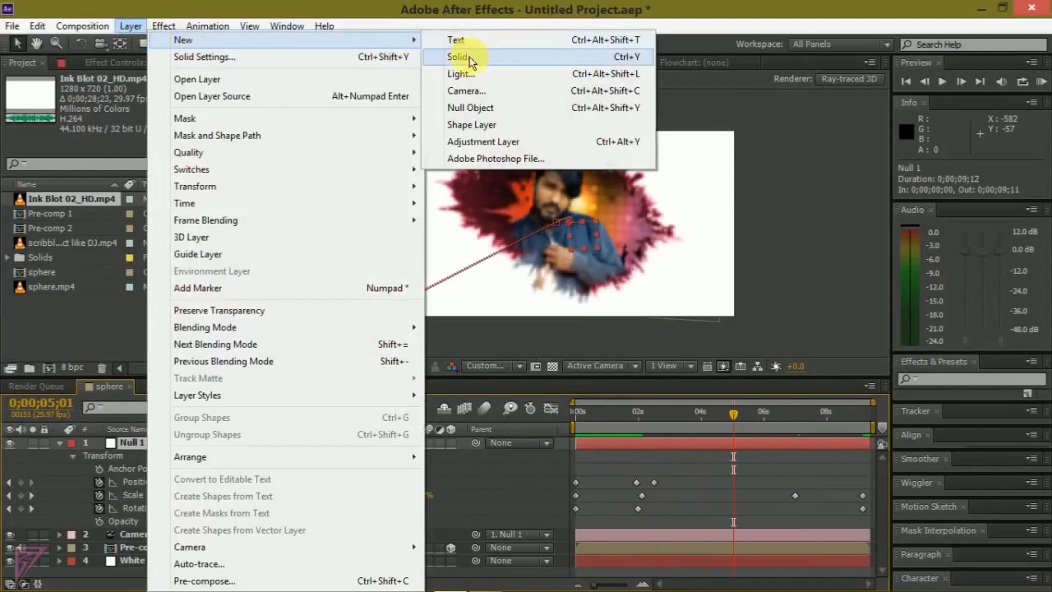
click(466, 57)
click(794, 394)
click(664, 413)
click(994, 223)
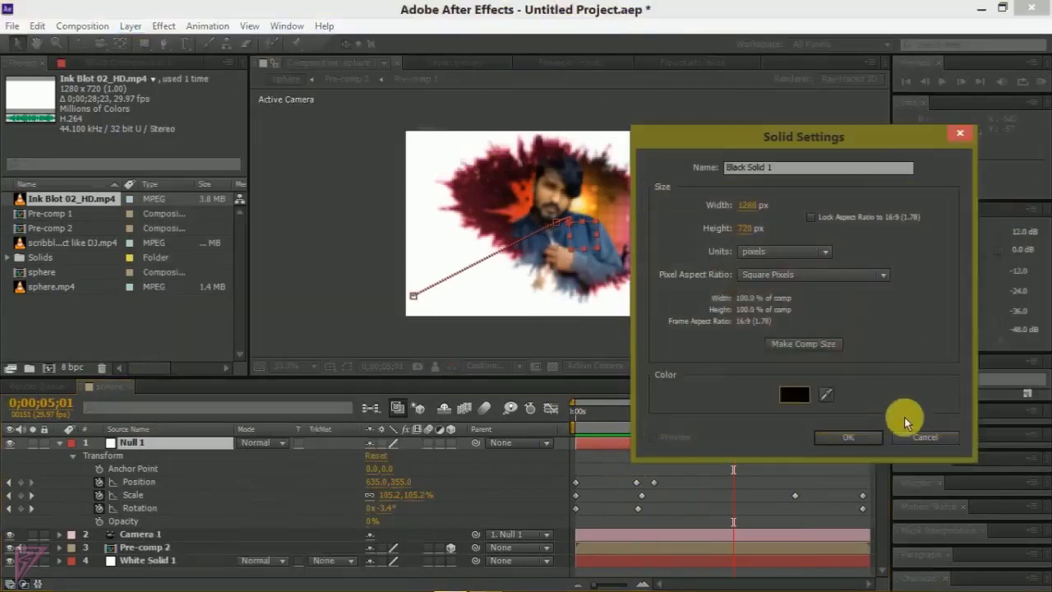
click(853, 434)
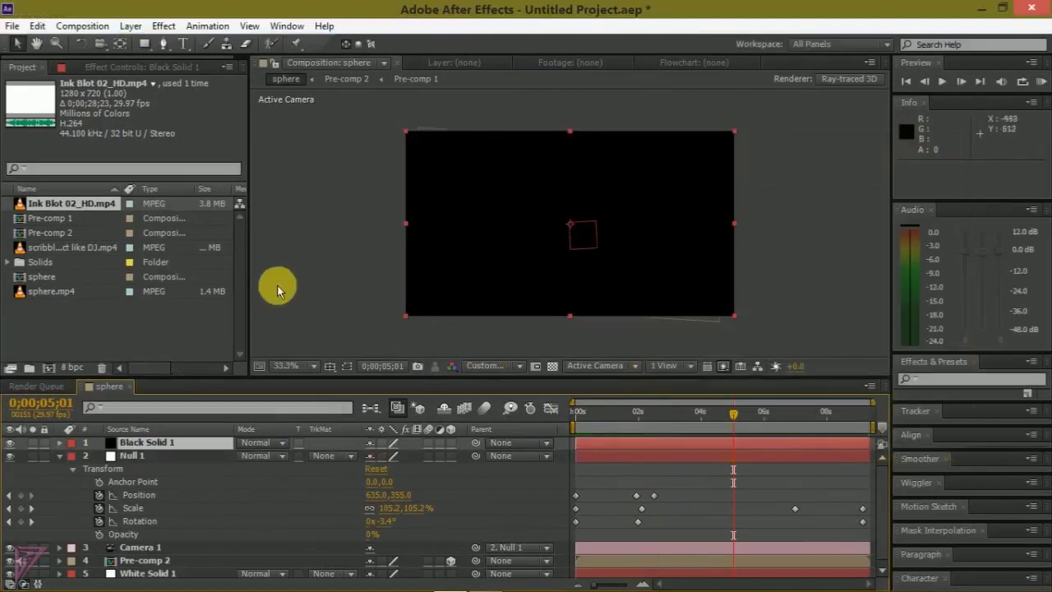
With the safe guides shown, draw an inverted rectangle mask across the frame's middle on Black Solid 1.
click(145, 47)
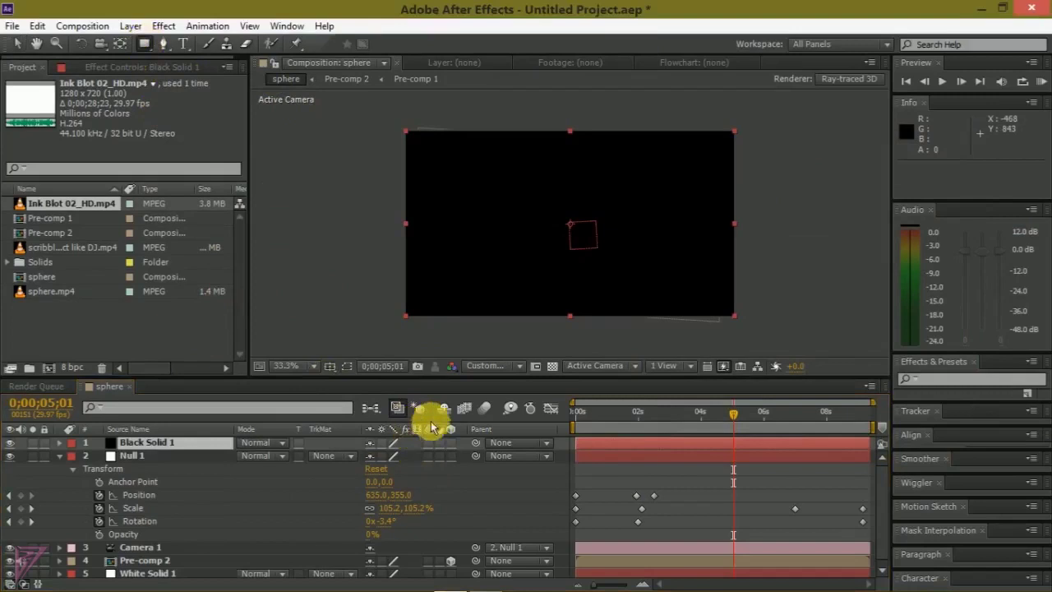
click(332, 369)
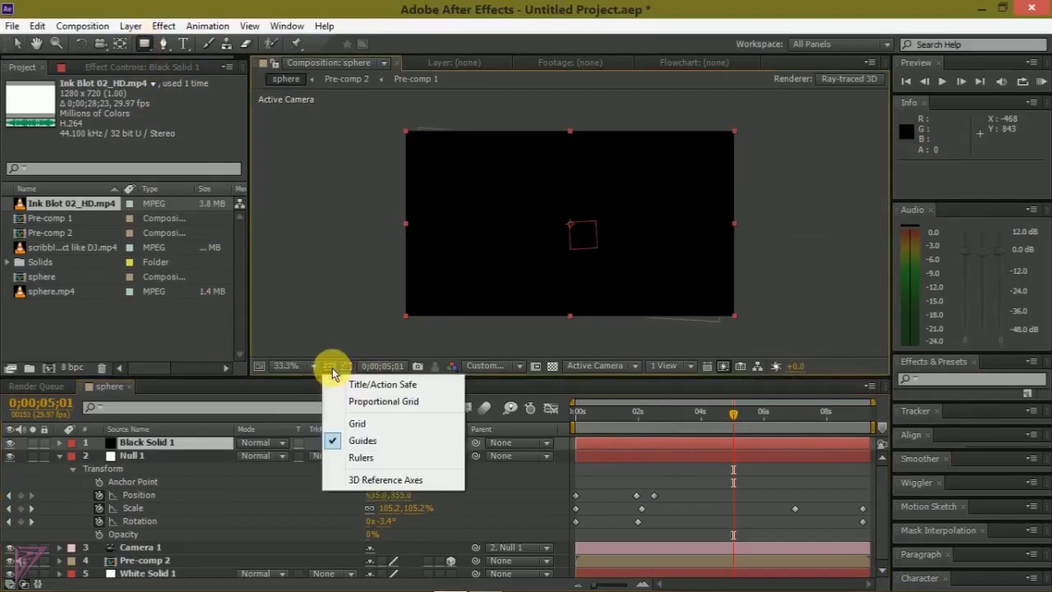
click(356, 381)
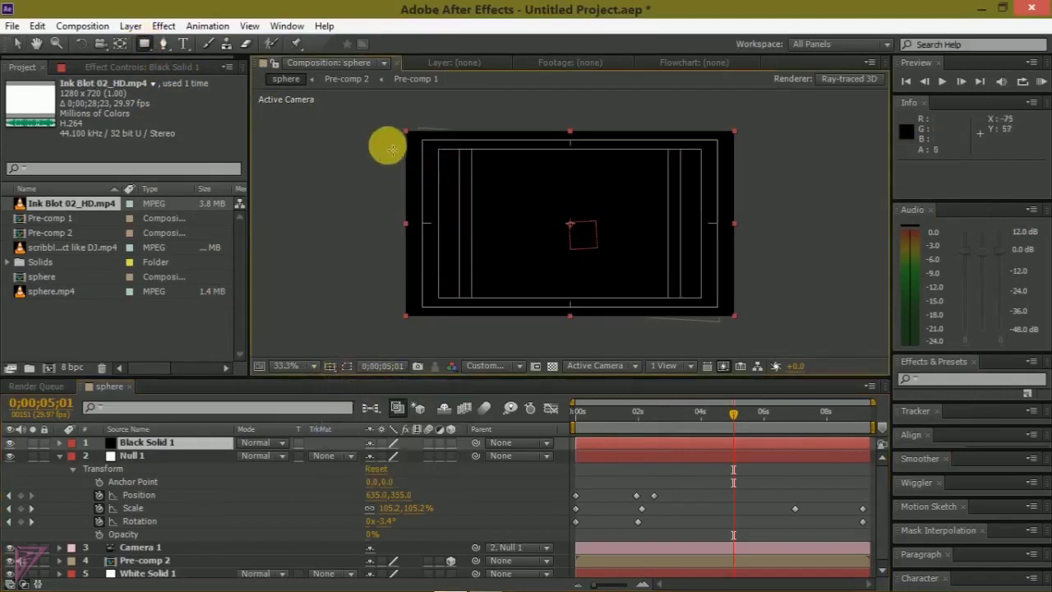
mouse_move(393, 149)
mouse_down()
mouse_move(727, 281)
mouse_move(758, 305)
mouse_up()
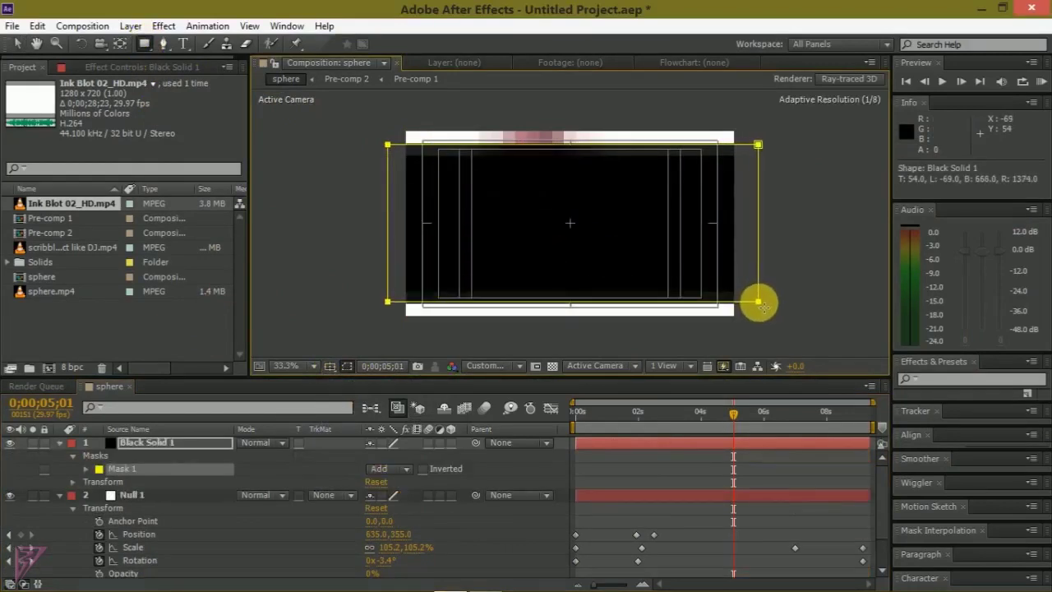
click(422, 473)
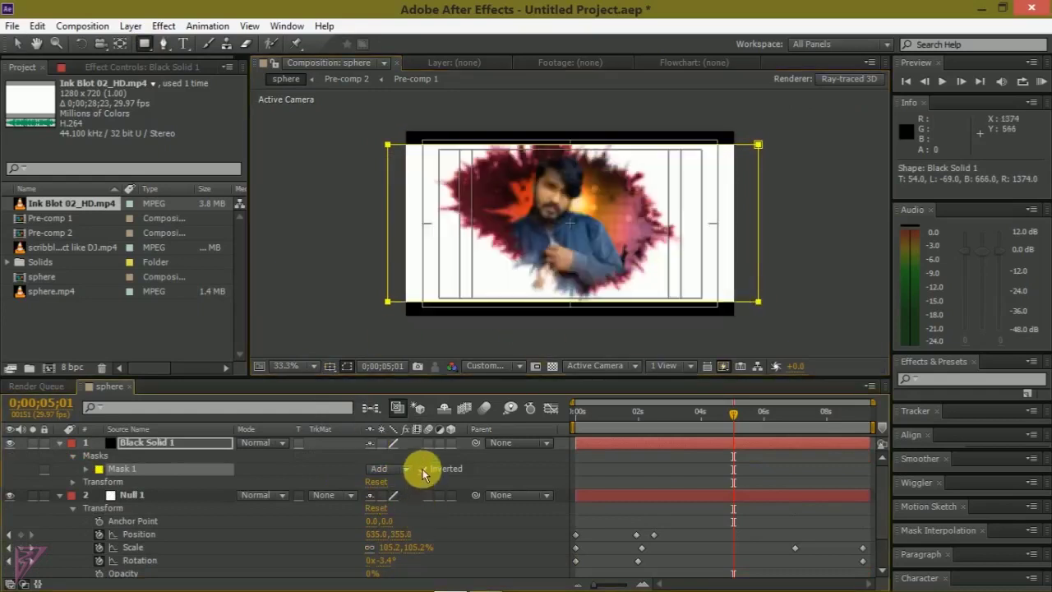
click(271, 321)
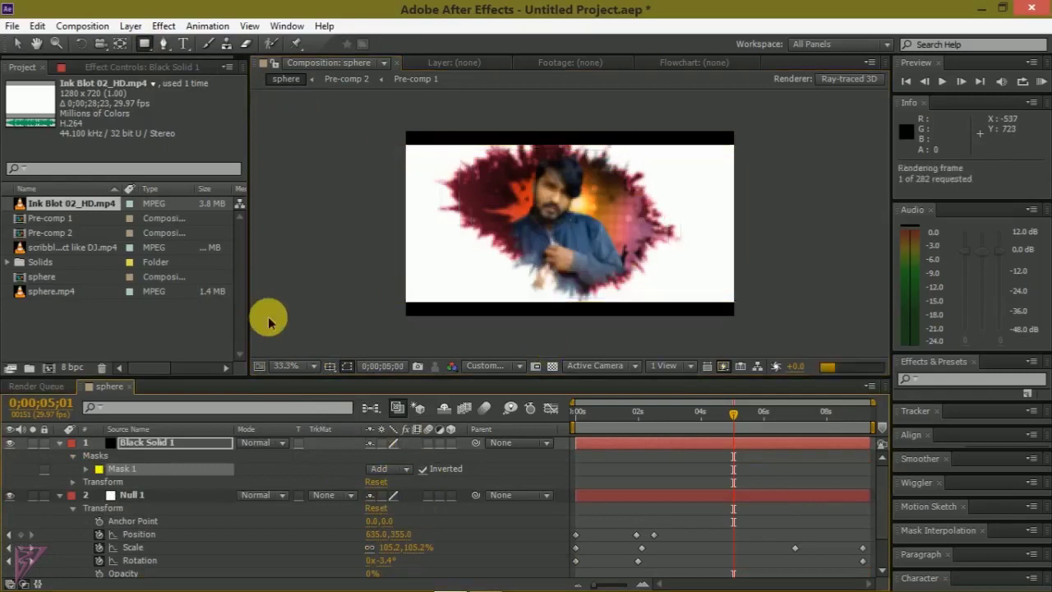